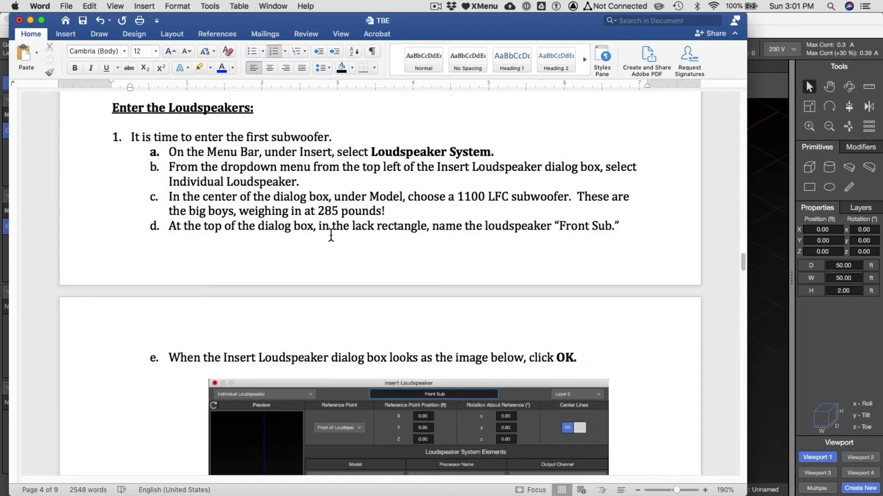
# - Bring the MAPP 3D window with the Cuboid 1 stage model in front of Word
pyautogui.click(774, 73)
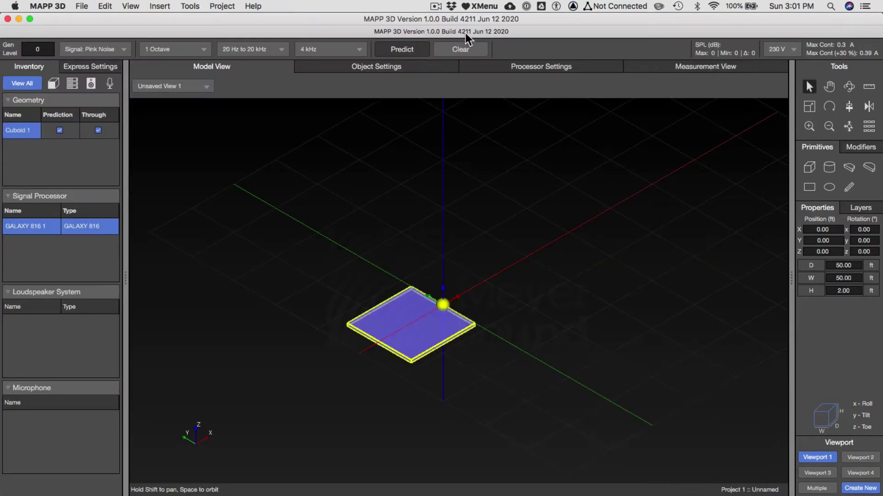
# - Insert an Individual Loudspeaker using the 1100-LFC subwoofer model, weighing 285 lb
pyautogui.click(161, 6)
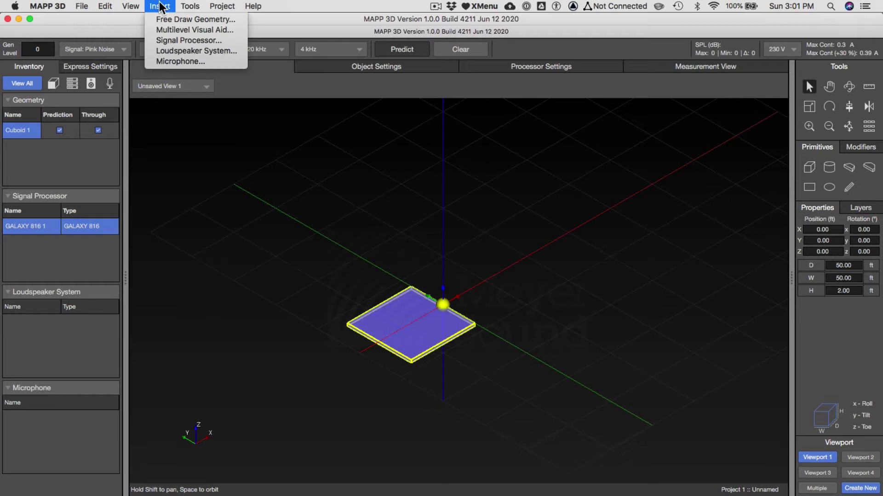
pyautogui.click(180, 51)
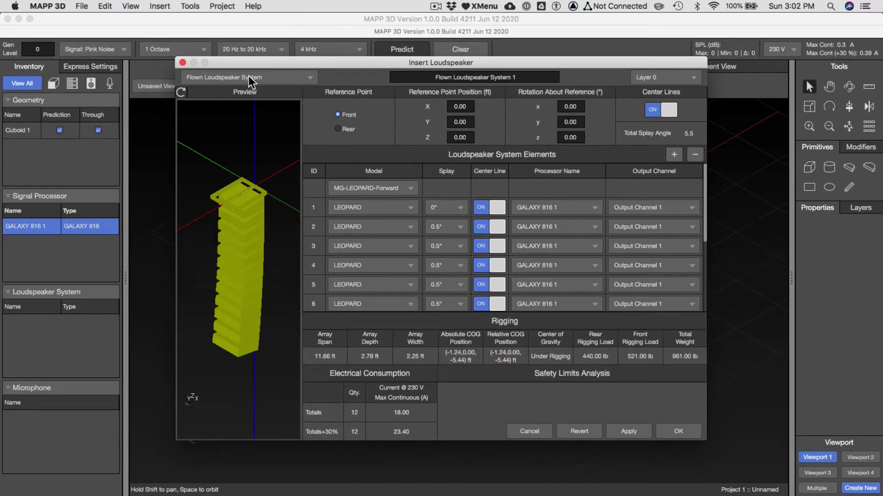
pyautogui.click(236, 79)
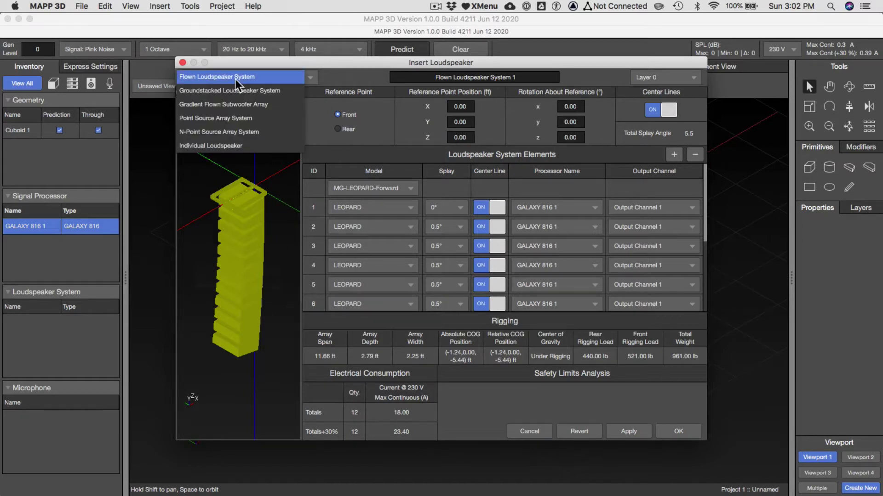
pyautogui.click(238, 151)
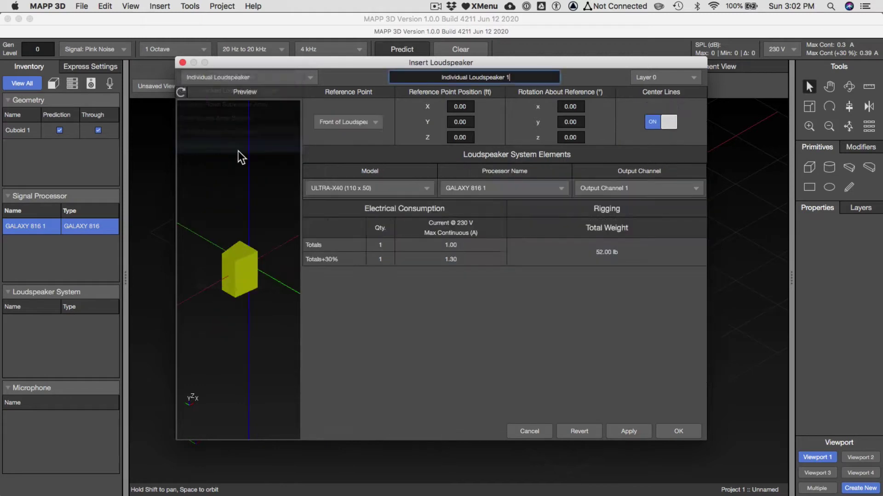
pyautogui.click(347, 189)
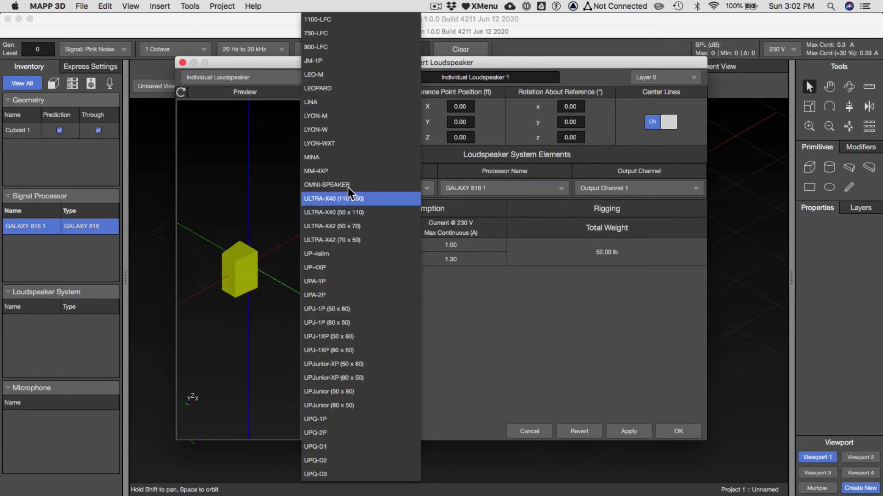
pyautogui.click(360, 24)
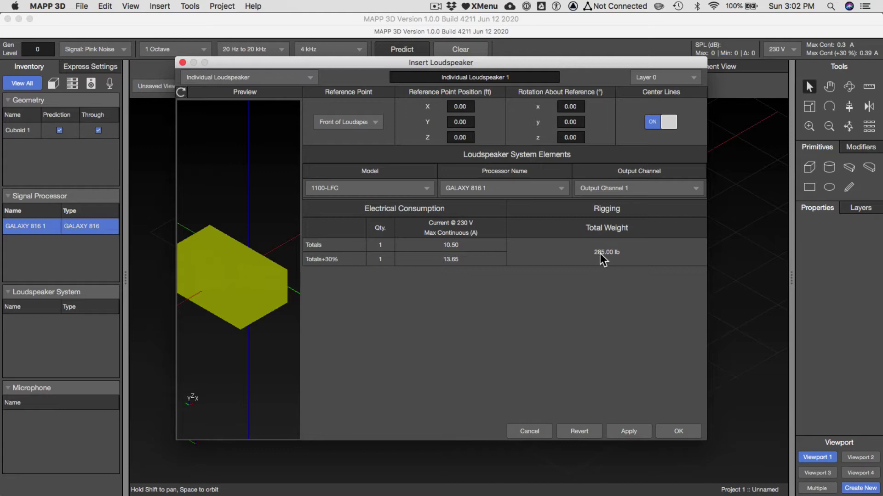
# - Replace the default name with 'Front Sub' and add the loudspeaker to the model
pyautogui.press('super+Tab')
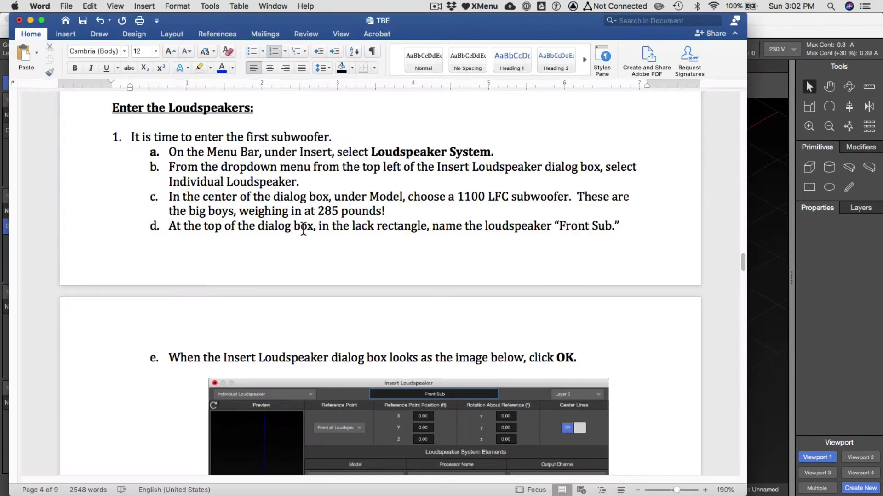
pyautogui.scroll(-2, 306, 226)
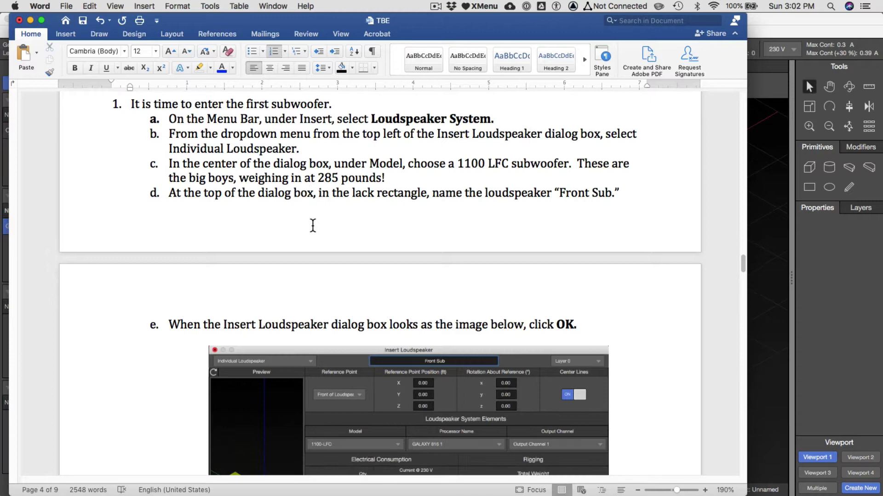
pyautogui.press('super+Tab')
pyautogui.click(515, 78)
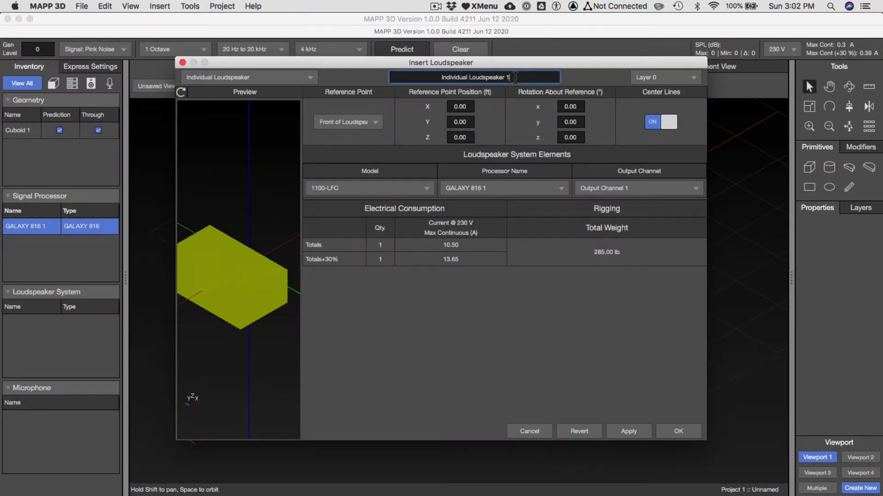
pyautogui.moveTo(515, 78); pyautogui.dragTo(412, 75)
pyautogui.write('Front Sub')
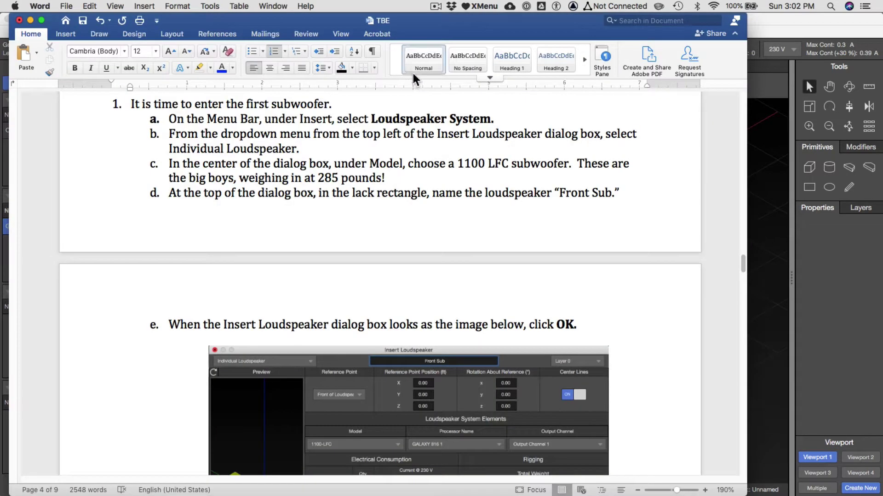
pyautogui.scroll(-2, 382, 276)
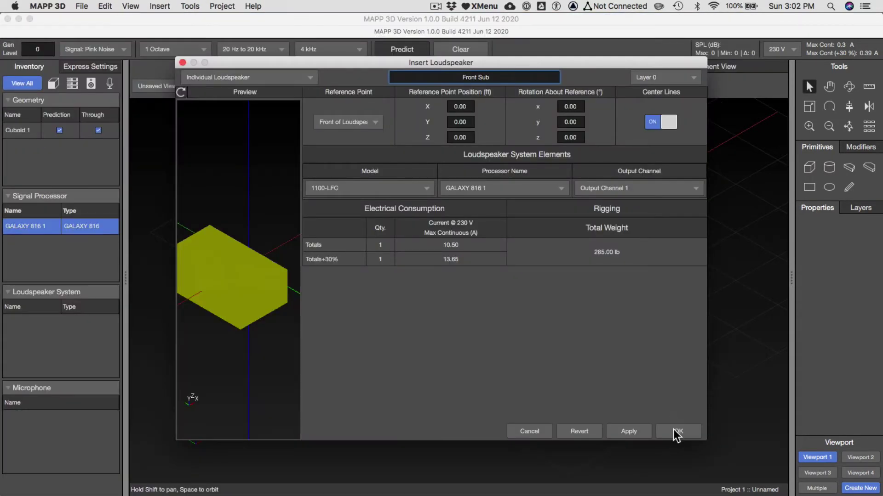
pyautogui.click(673, 429)
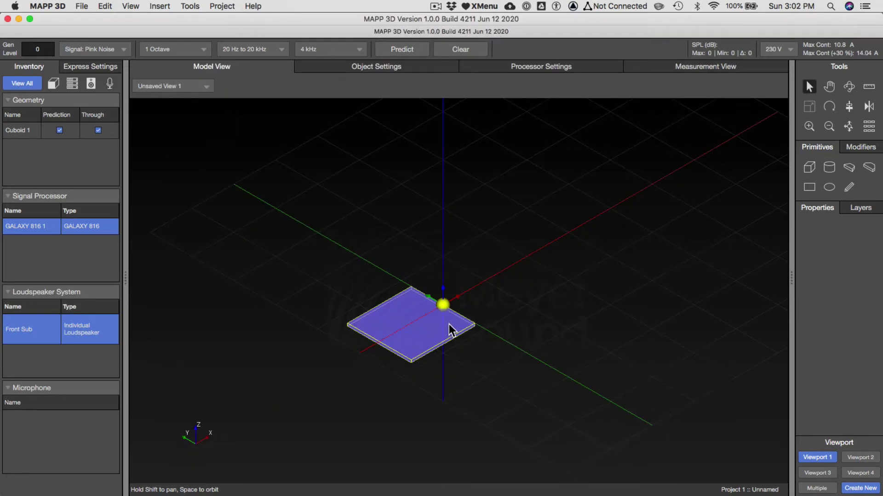
# - Select the Front Sub row in the Inventory's Loudspeaker System list
pyautogui.click(464, 257)
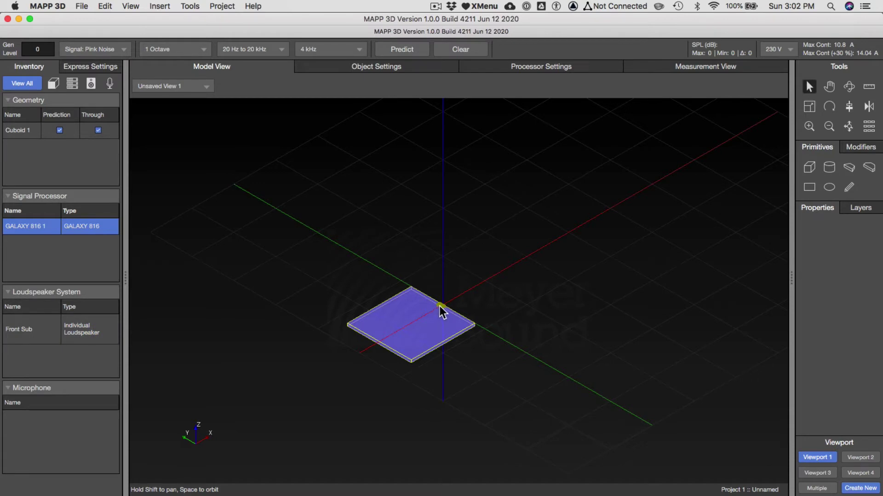
pyautogui.press('super+Tab')
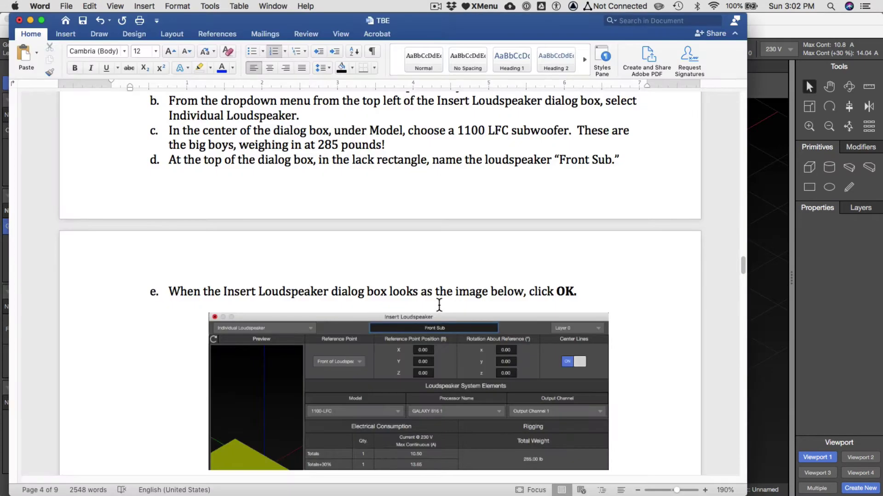
pyautogui.press('super+Tab')
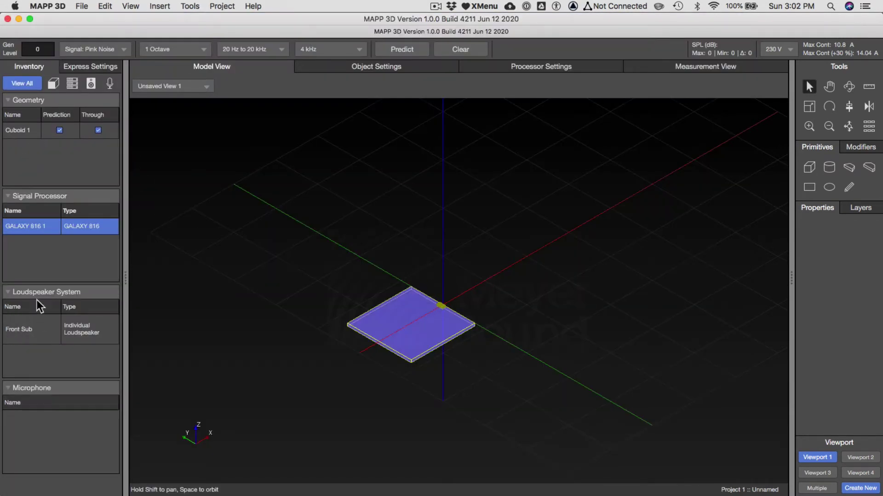
pyautogui.click(29, 329)
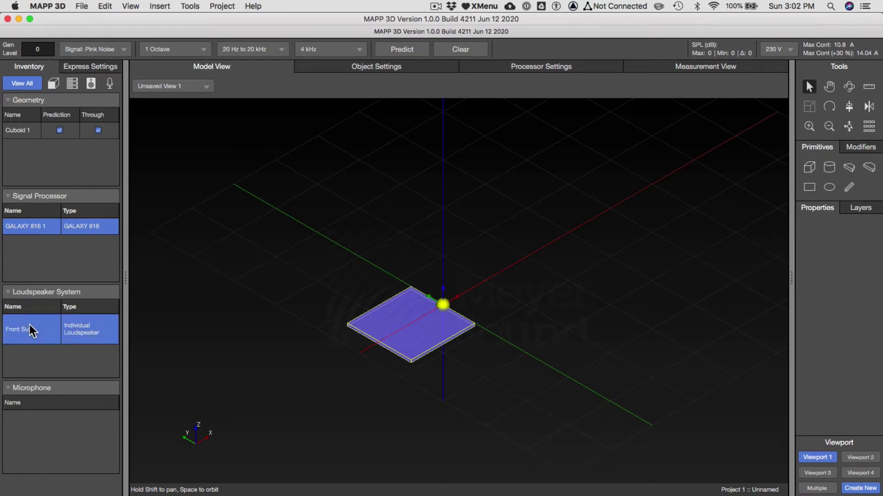
pyautogui.click(352, 209)
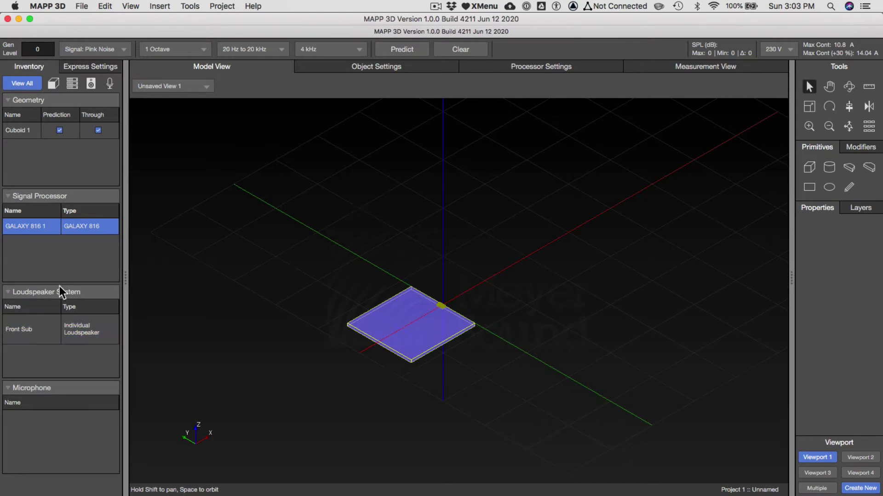
pyautogui.click(37, 330)
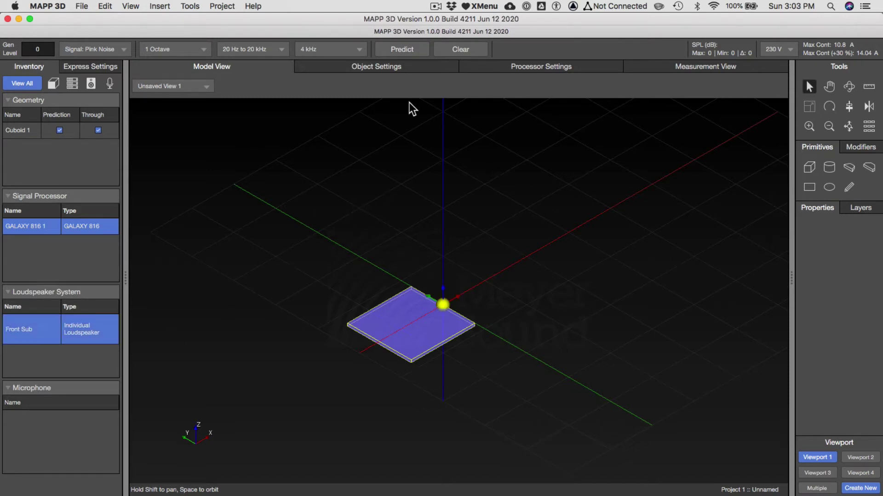
# - Show the Front Sub's Object Settings with its position, 1100-LFC model and weight
pyautogui.click(385, 67)
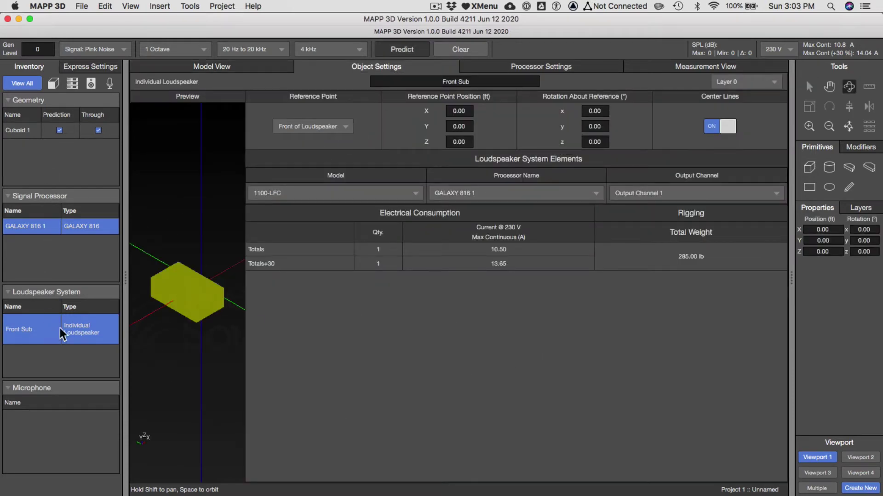
pyautogui.click(18, 131)
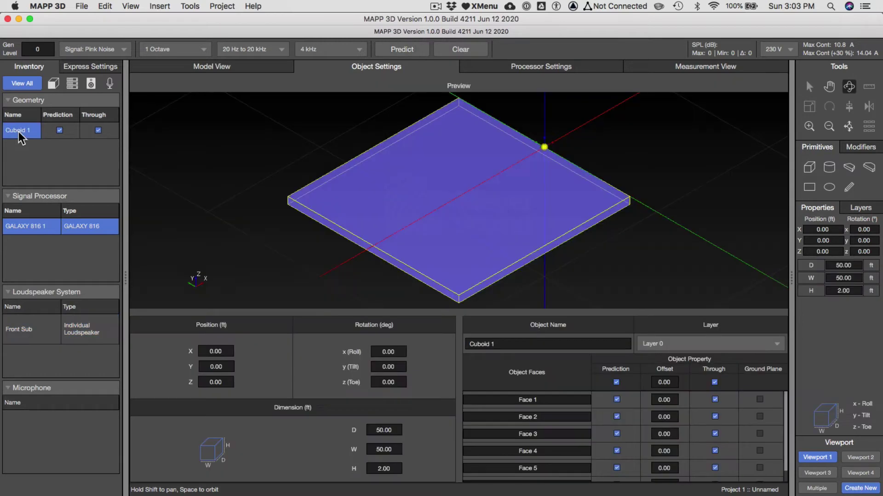
pyautogui.click(20, 336)
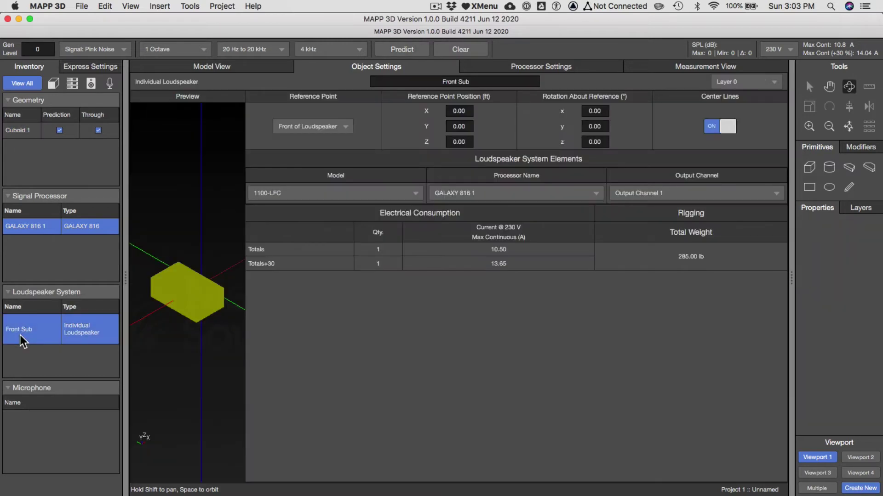
pyautogui.click(462, 82)
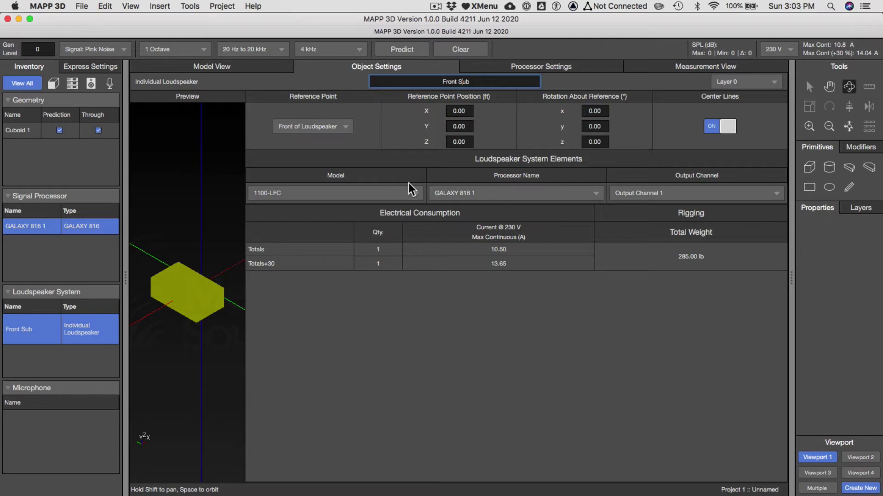
pyautogui.press('super+Tab')
# - Read tutorial step 2 on moving the sub twenty feet back, then return to MAPP 3D
pyautogui.scroll(-10, 331, 272)
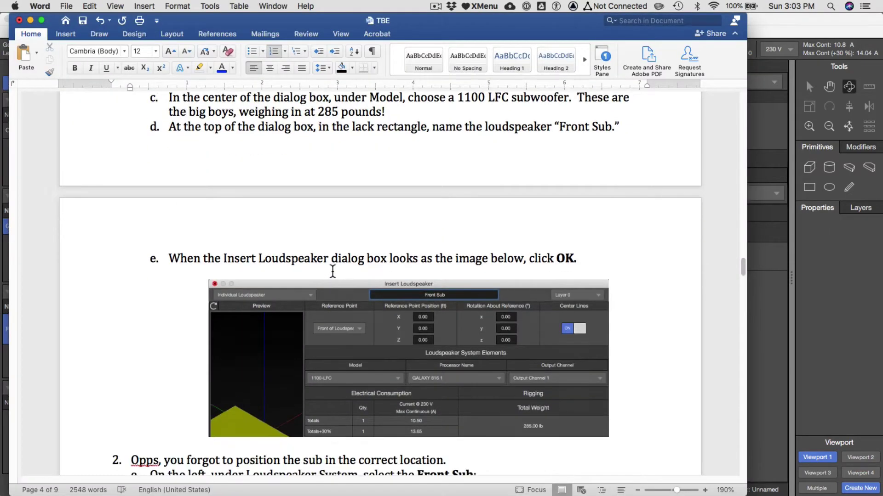
pyautogui.scroll(-4, 363, 275)
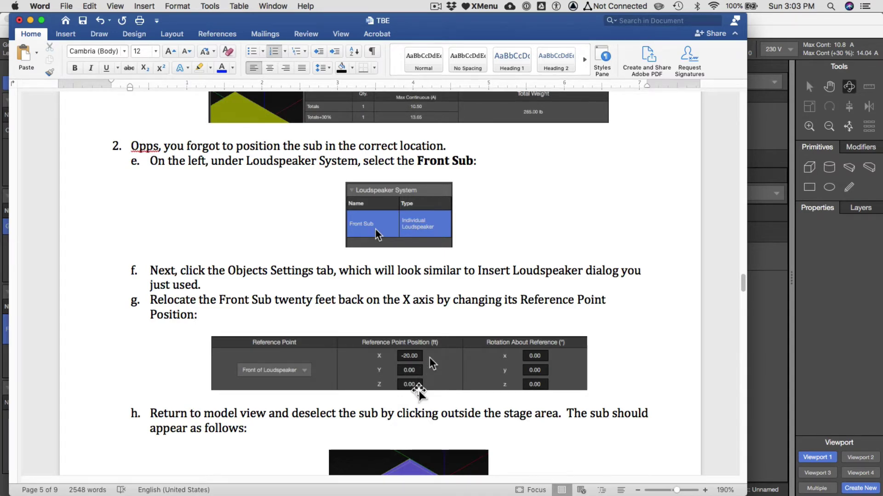
pyautogui.press('super+Tab')
# - Set the Front Sub's X reference position to -20.00 and view it on stage
pyautogui.doubleClick(459, 111)
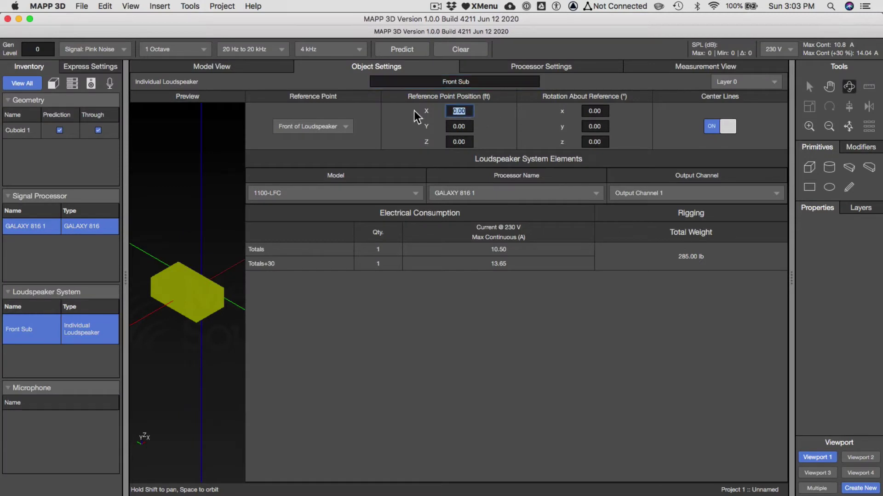
pyautogui.write('-20')
pyautogui.press('Return')
pyautogui.click(220, 65)
pyautogui.click(467, 323)
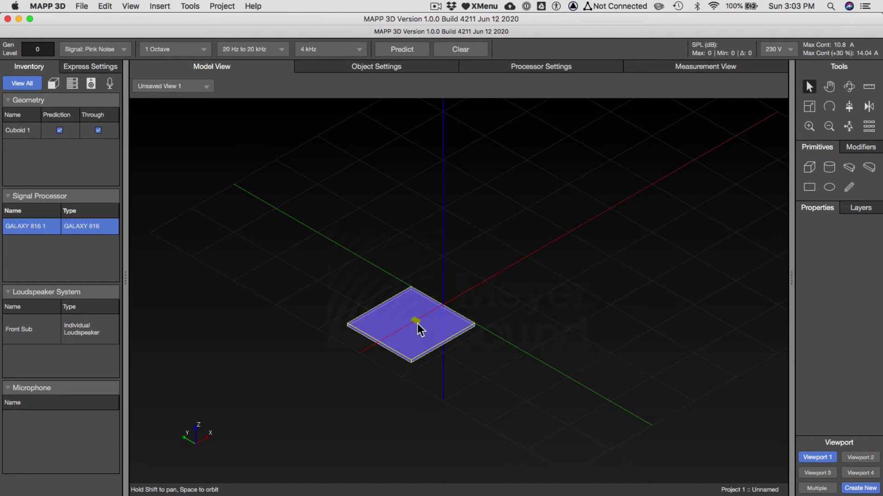
# - Read tutorial step 3 on the 1/3-octave, 80 Hz prediction before returning to the model
pyautogui.press('super+Tab')
pyautogui.scroll(-5, 398, 332)
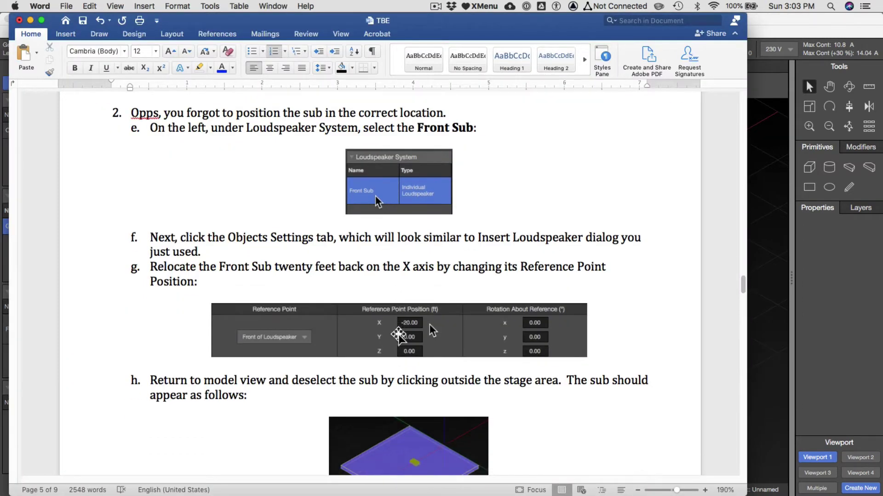
pyautogui.scroll(-5, 398, 331)
pyautogui.scroll(-3, 398, 332)
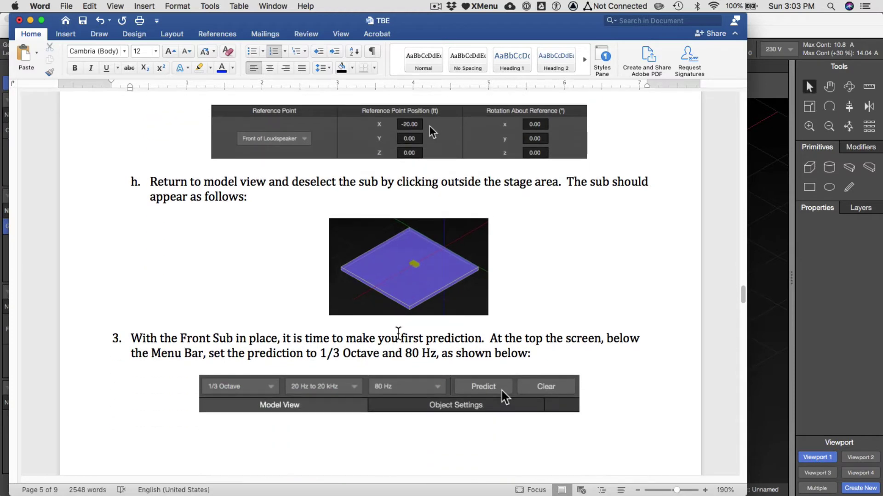
pyautogui.scroll(-3, 398, 333)
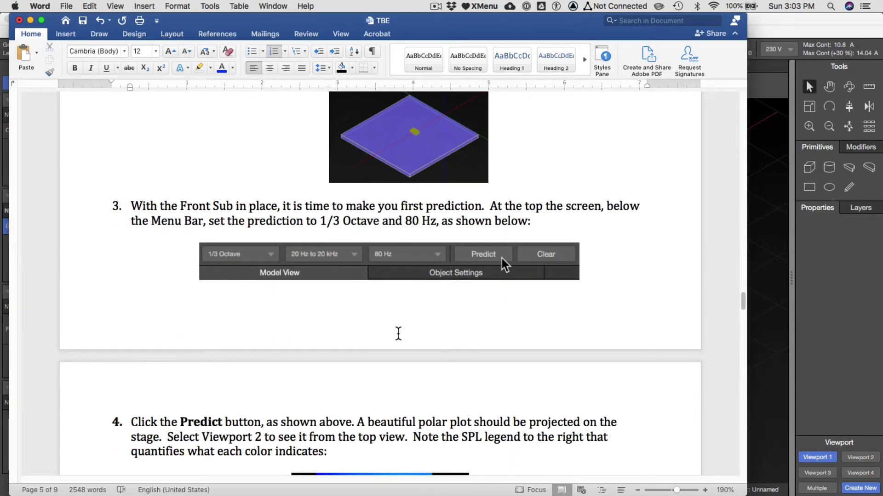
pyautogui.press('super+Tab')
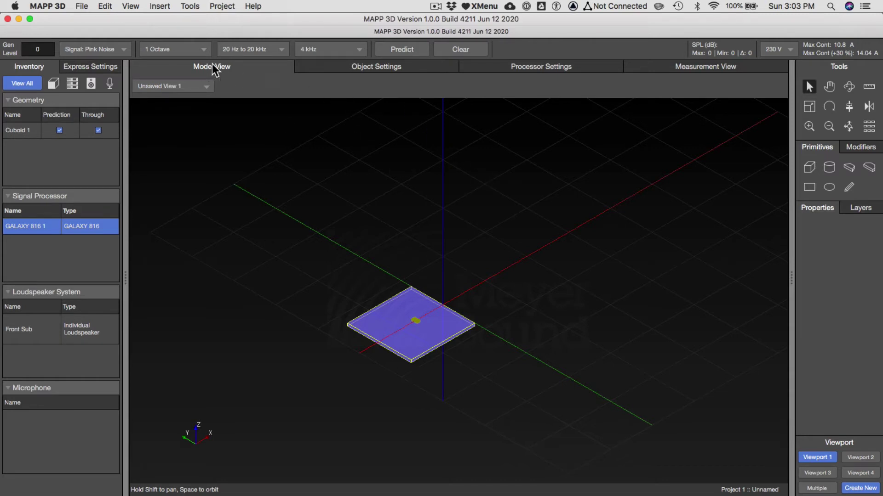
# - Run a pressure map prediction at 1/3-octave bandwidth and 80 Hz
pyautogui.click(346, 49)
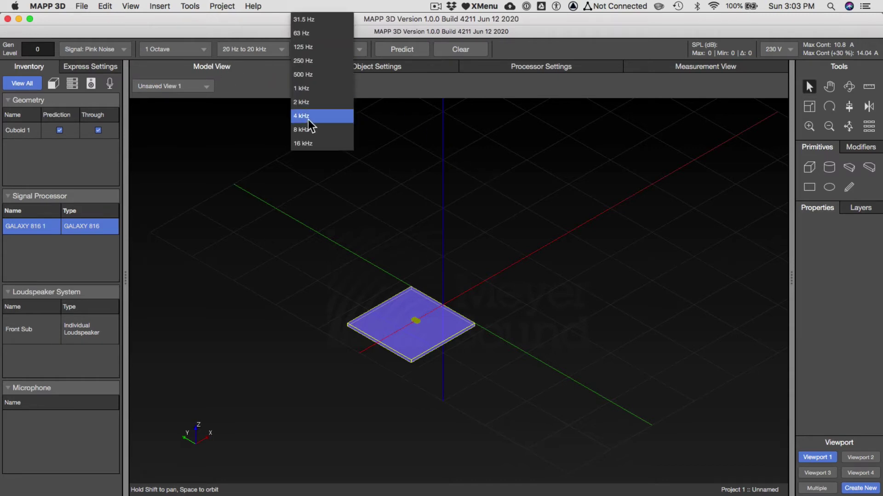
pyautogui.click(212, 202)
pyautogui.click(180, 47)
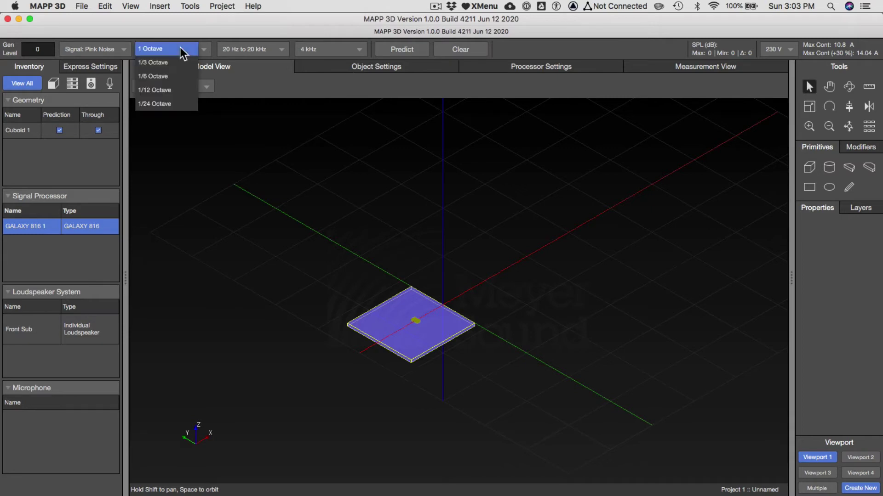
pyautogui.click(185, 62)
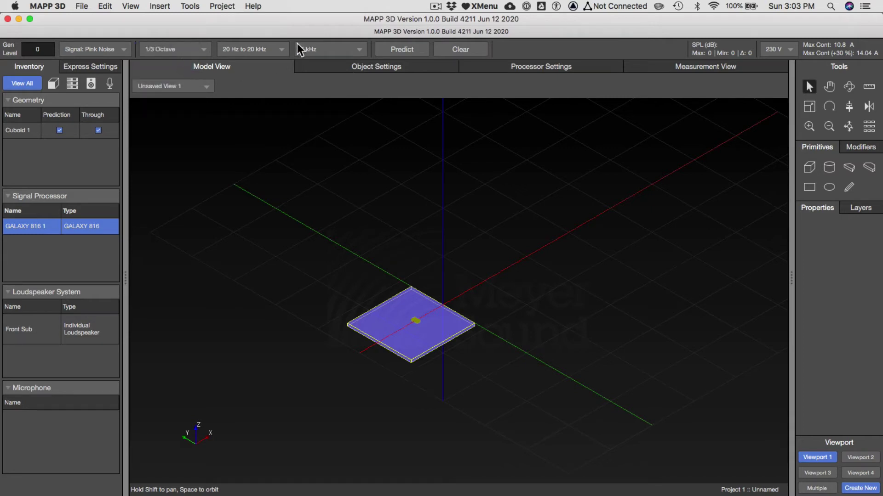
pyautogui.click(307, 50)
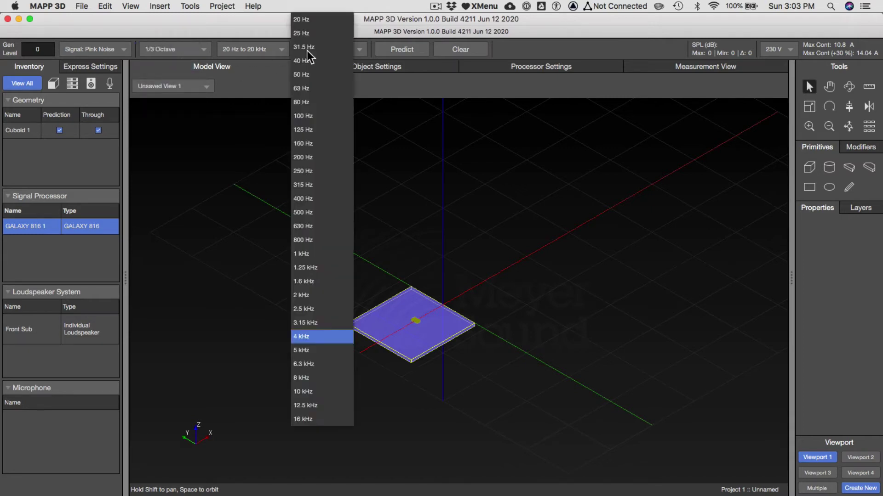
pyautogui.click(308, 102)
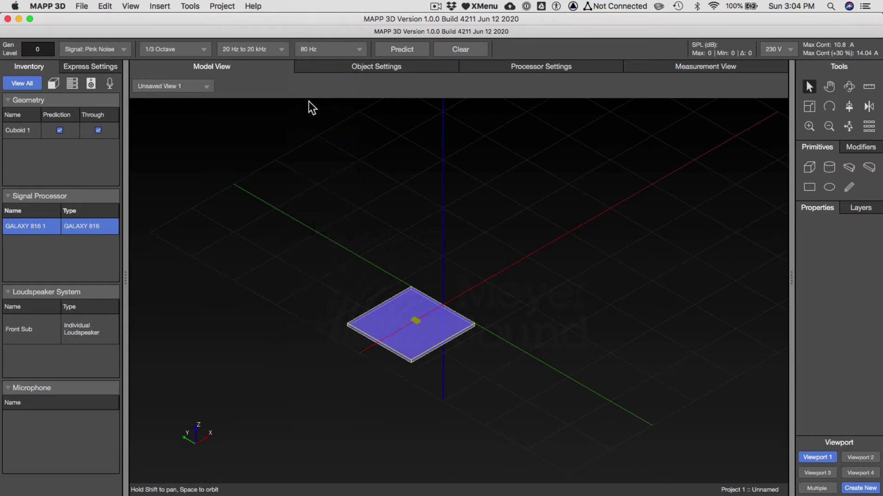
pyautogui.click(391, 48)
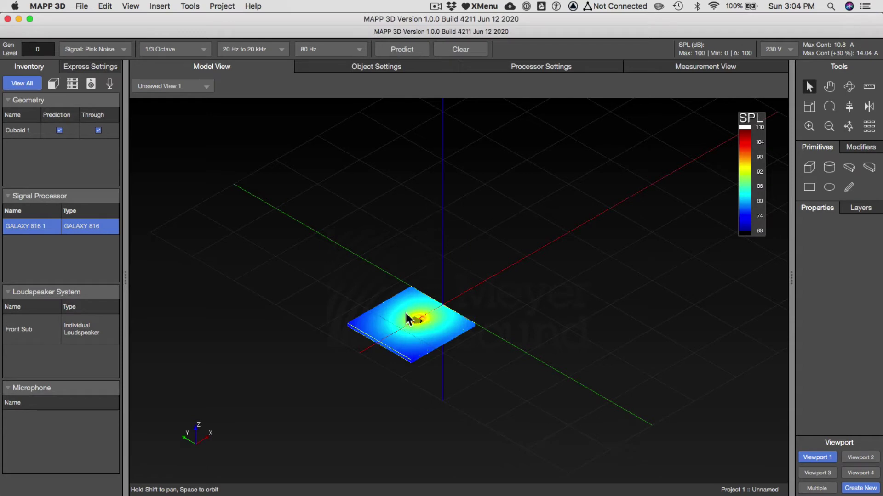
# - Zoom around the 80 Hz SPL map, then view it from above in Viewport 2
pyautogui.scroll(-2, 449, 307)
pyautogui.scroll(5, 443, 336)
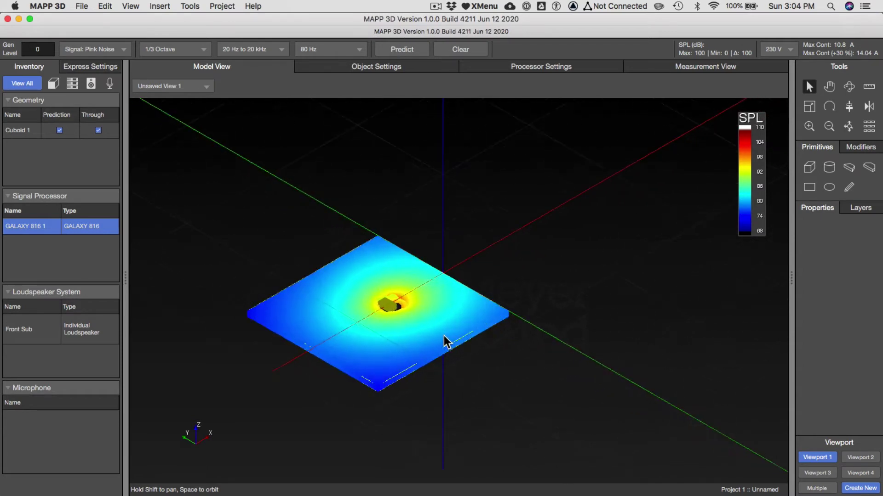
pyautogui.scroll(-2, 443, 335)
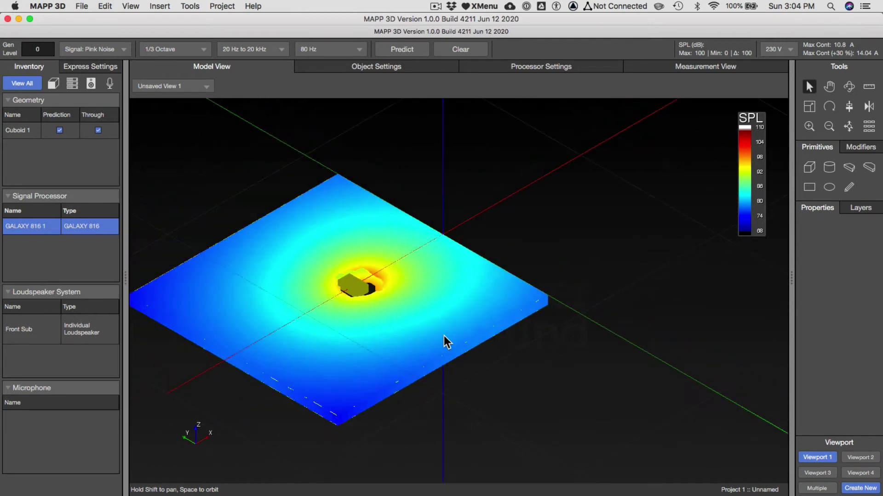
pyautogui.click(856, 473)
pyautogui.click(856, 454)
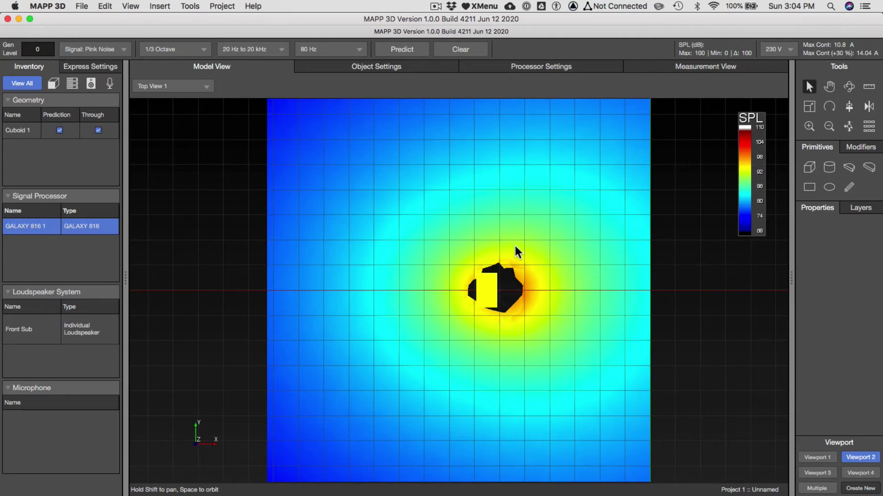
# - Read Word's step 5 on prediction colouring, then return to MAPP 3D's File menu
pyautogui.press('super+Tab')
pyautogui.scroll(-5, 453, 302)
pyautogui.scroll(-8, 453, 302)
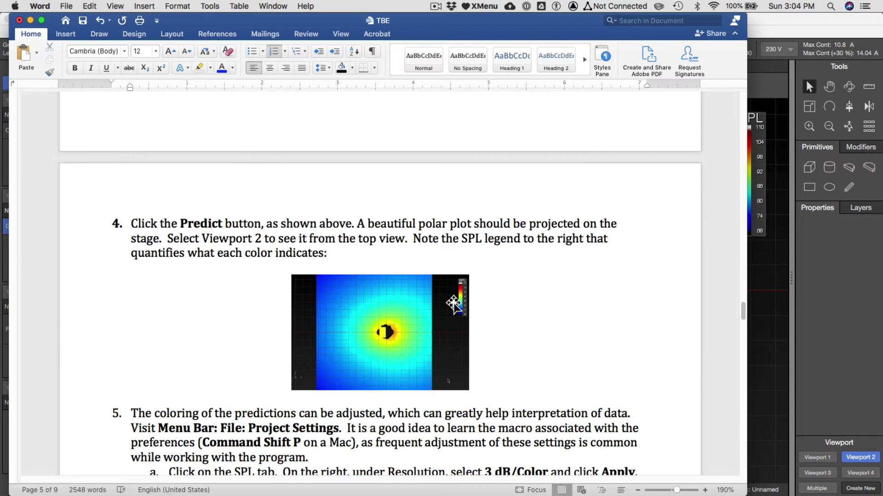
pyautogui.scroll(-1, 453, 302)
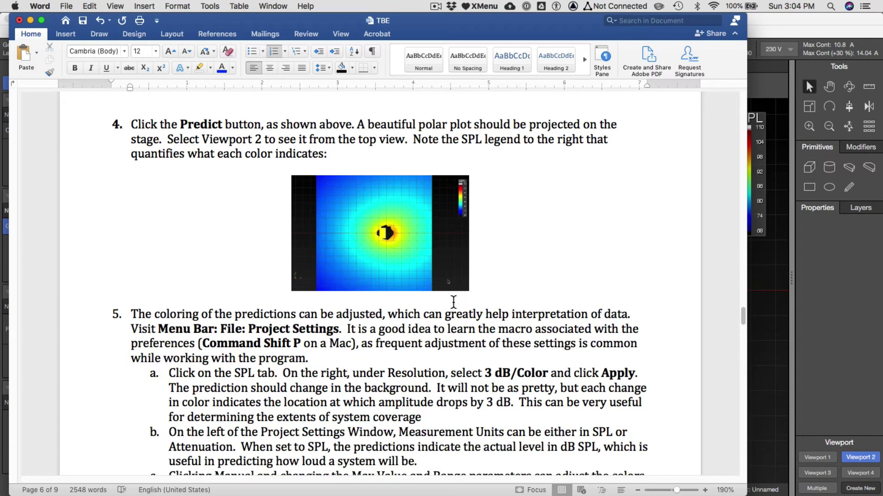
pyautogui.press('super+Tab')
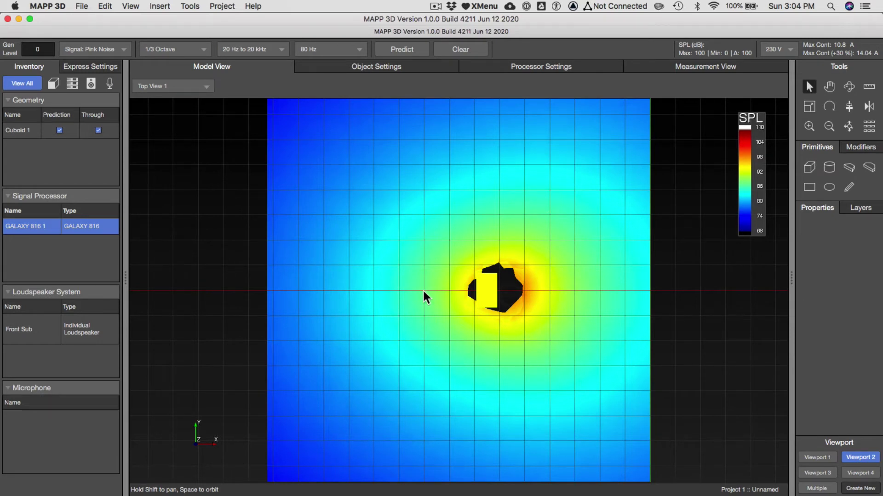
pyautogui.click(82, 6)
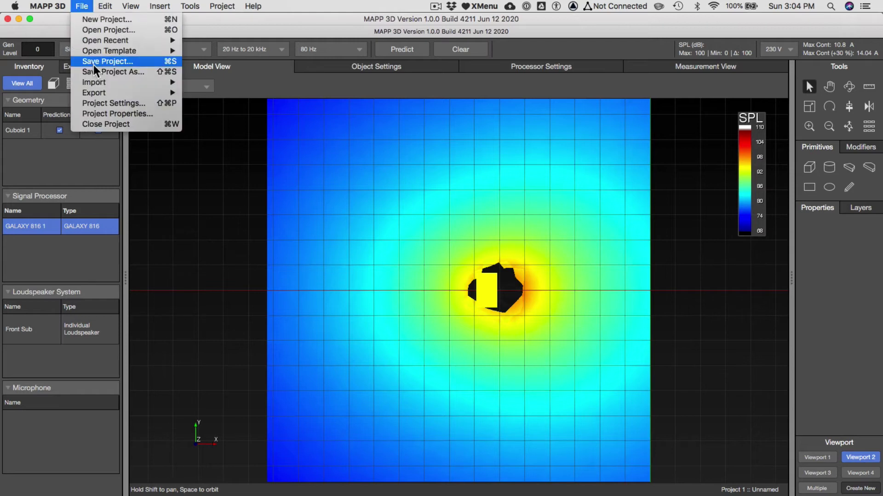
# - Show Project Settings on the SPL page and move the dialog up-left off the prediction map
pyautogui.click(124, 5)
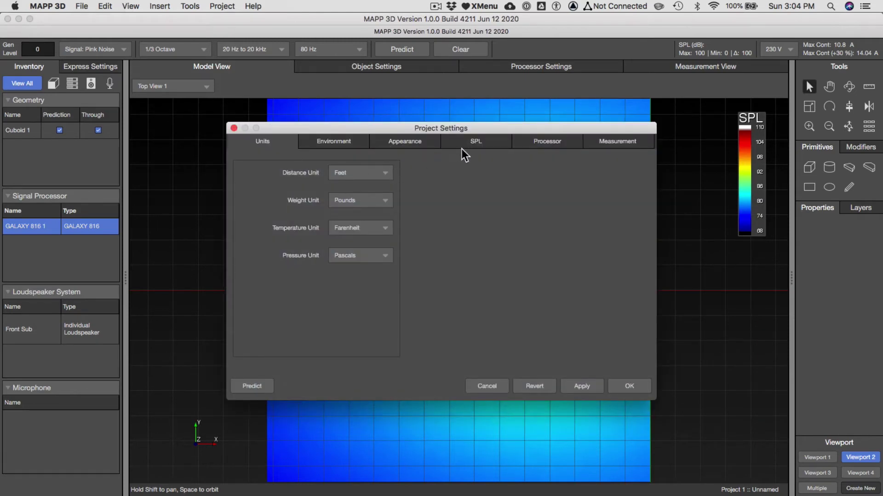
pyautogui.click(465, 144)
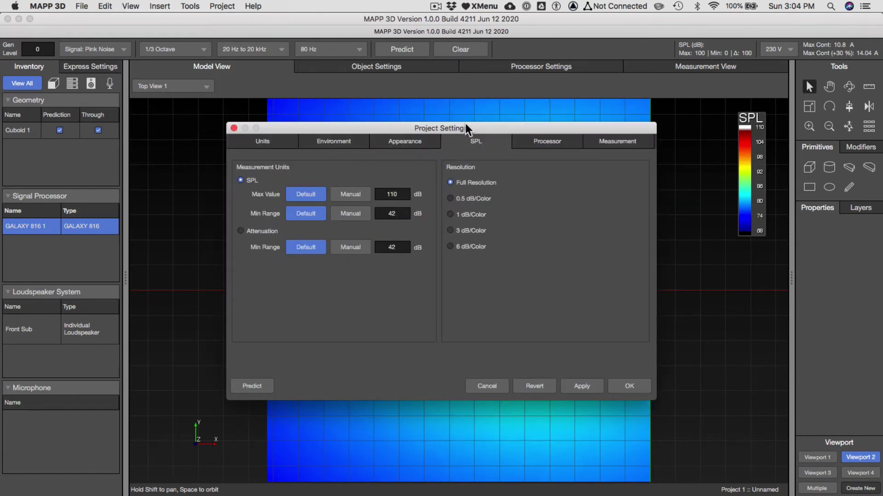
pyautogui.moveTo(465, 124); pyautogui.dragTo(253, 60)
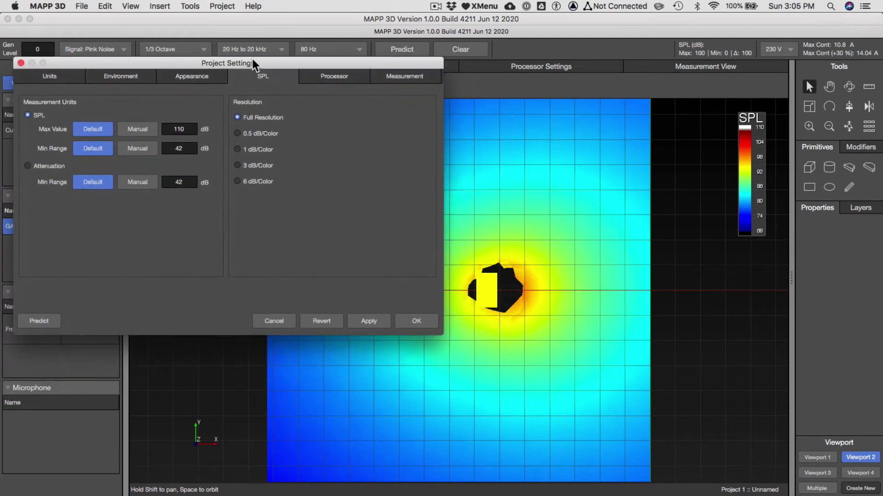
# - Apply 3 dB/Color resolution to the SPL map and select the Max Value field
pyautogui.click(237, 166)
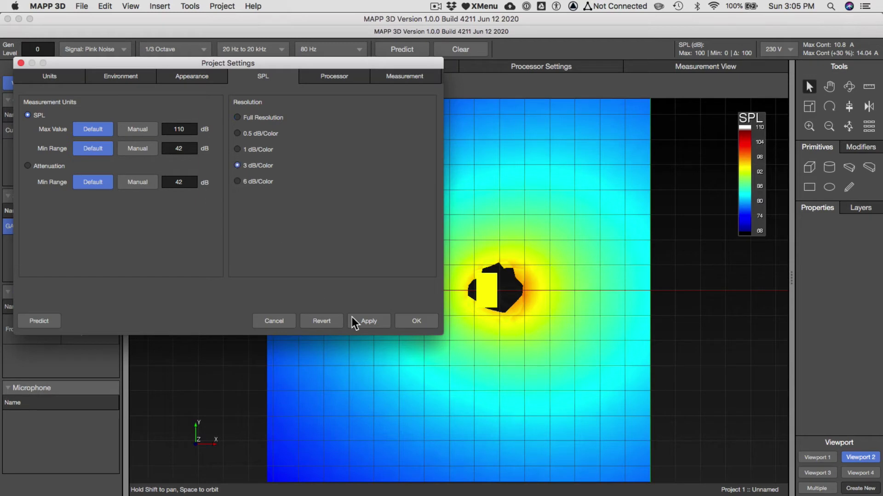
pyautogui.click(379, 322)
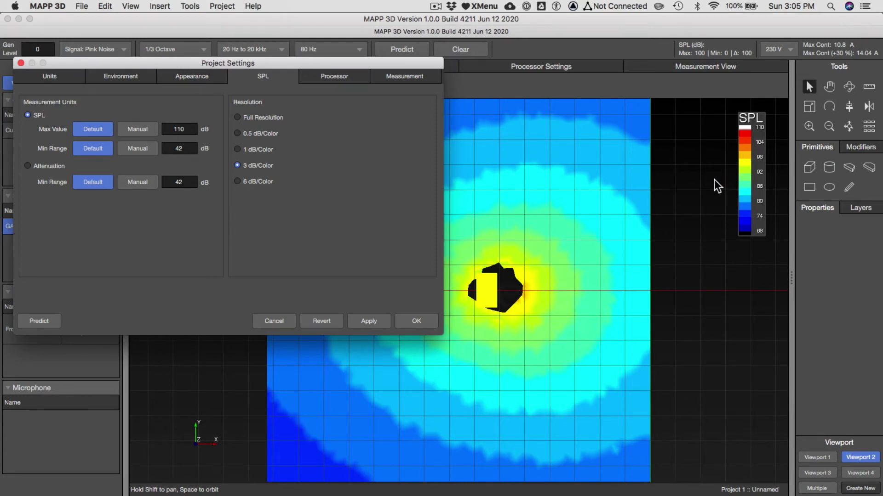
pyautogui.doubleClick(183, 129)
# - Enter a 100 dB maximum value and apply it to the map
pyautogui.write('100')
pyautogui.press('Return')
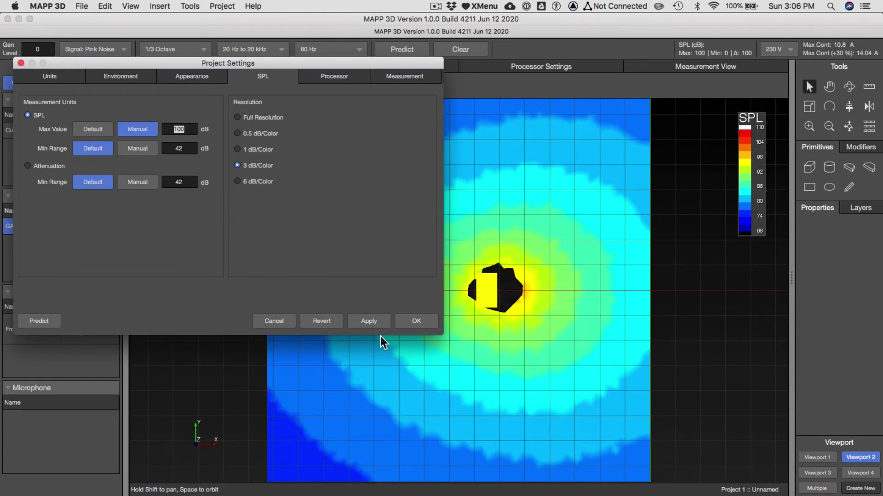
pyautogui.click(380, 324)
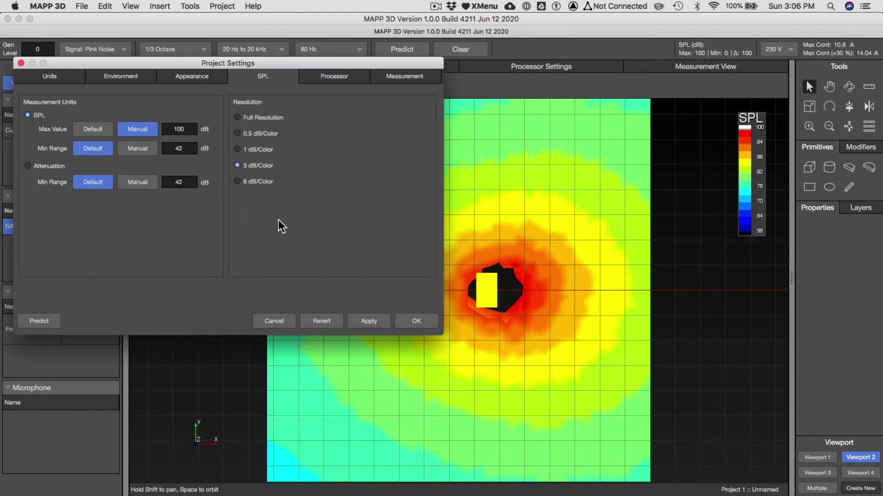
# - Set a manual 20 dB minimum range, apply it, and go back to the Word instructions
pyautogui.doubleClick(182, 150)
pyautogui.click(370, 321)
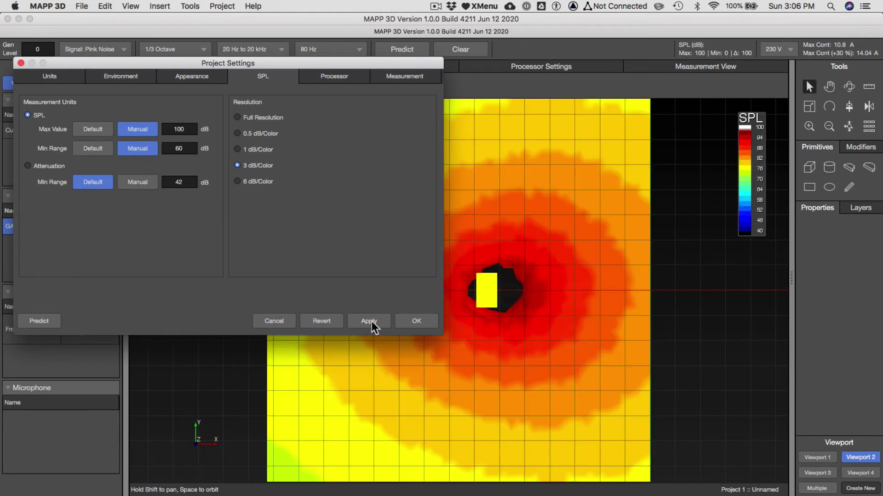
pyautogui.doubleClick(192, 149)
pyautogui.write('20')
pyautogui.click(363, 316)
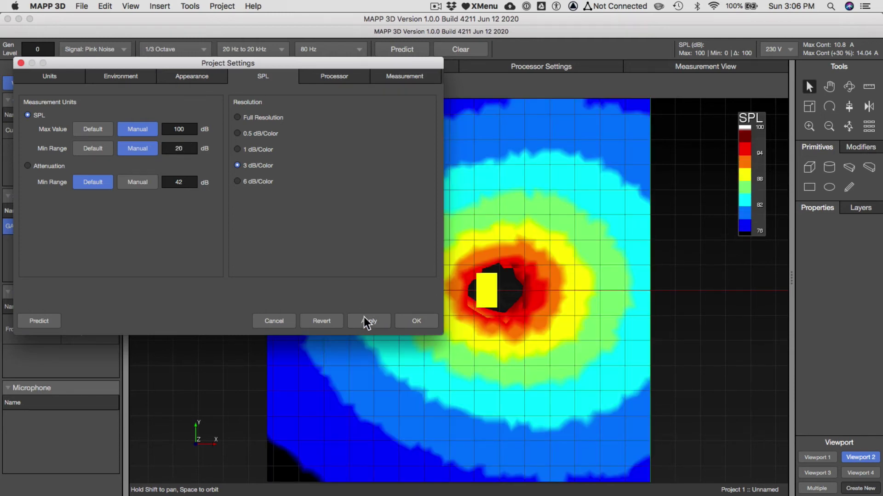
pyautogui.doubleClick(179, 149)
pyautogui.press('super+Tab')
pyautogui.press('super+Tab')
pyautogui.press('super+Tab')
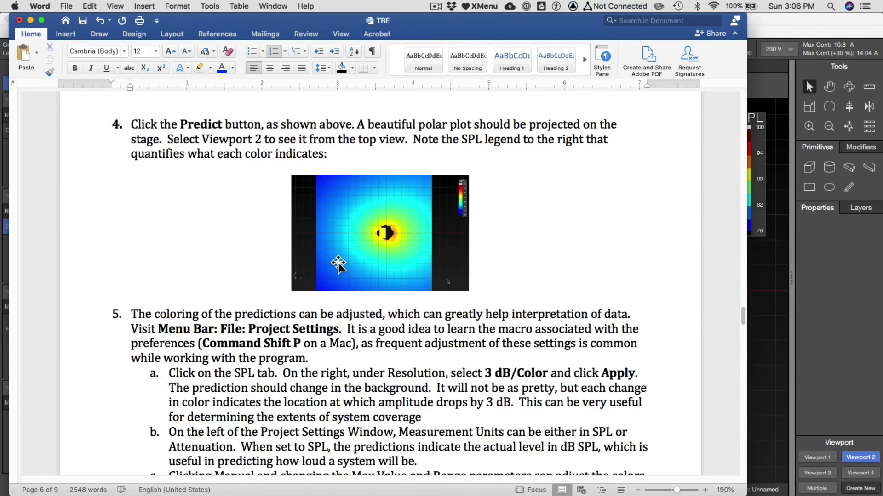
pyautogui.scroll(-10, 341, 263)
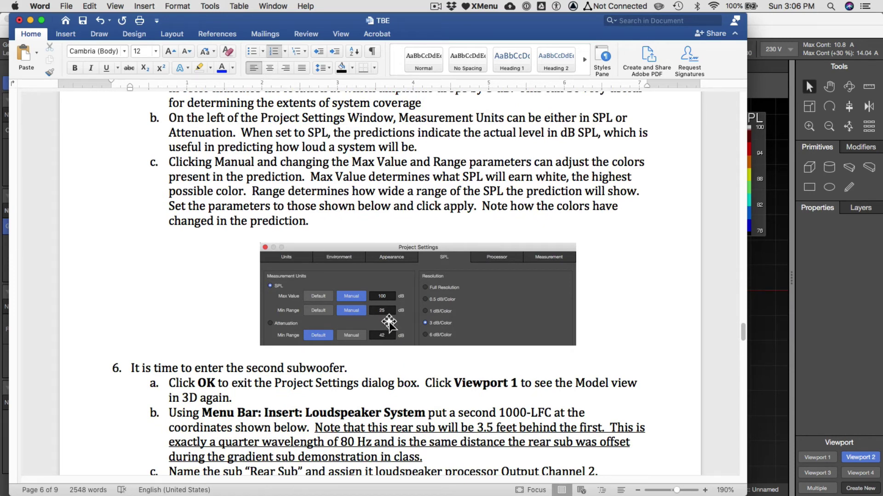
pyautogui.press('super+Tab')
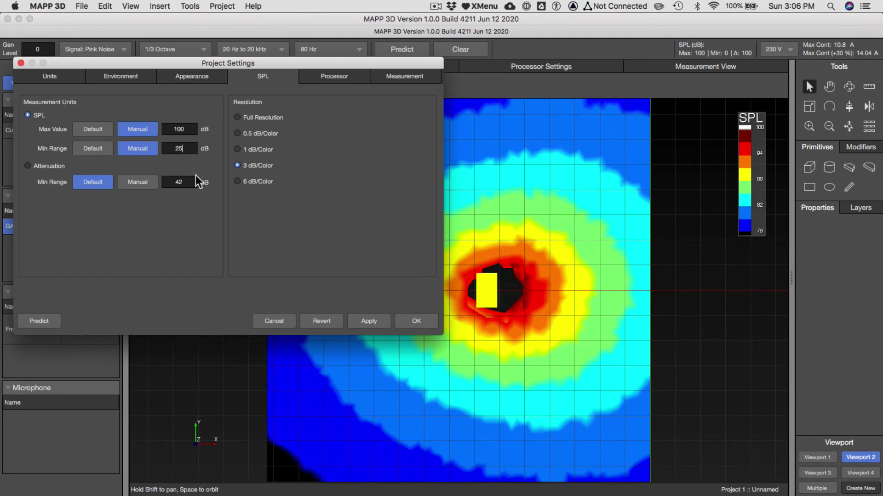
pyautogui.click(361, 322)
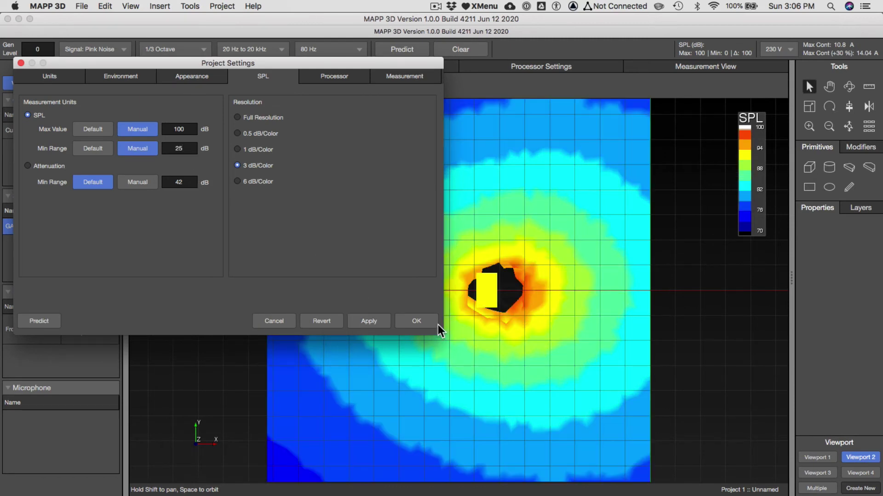
pyautogui.click(401, 320)
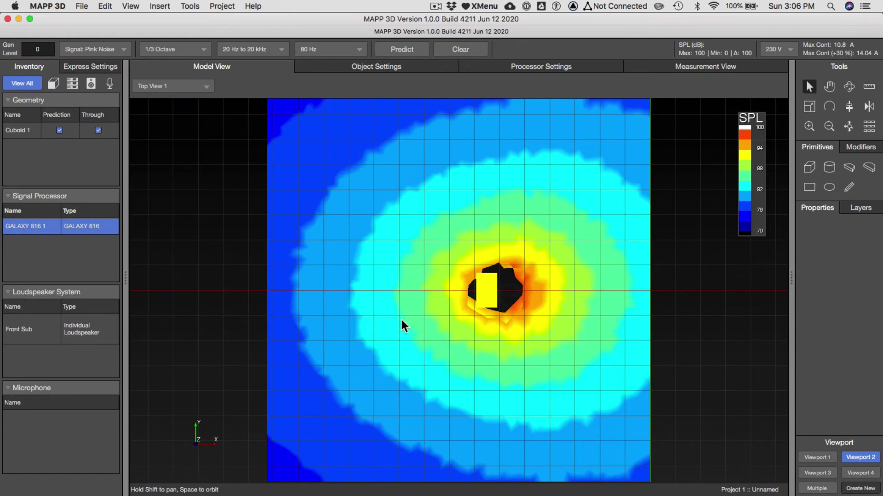
pyautogui.press('super+Tab')
pyautogui.scroll(-3, 388, 315)
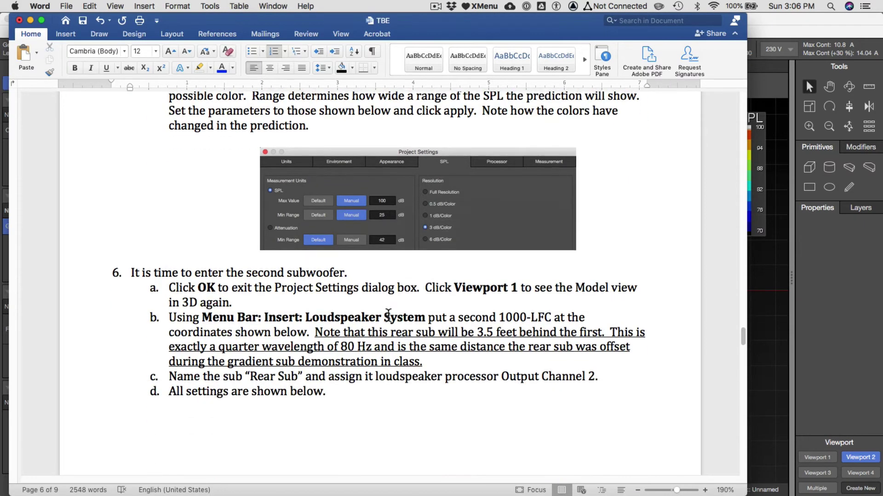
pyautogui.scroll(-1, 388, 315)
pyautogui.press('super+Tab')
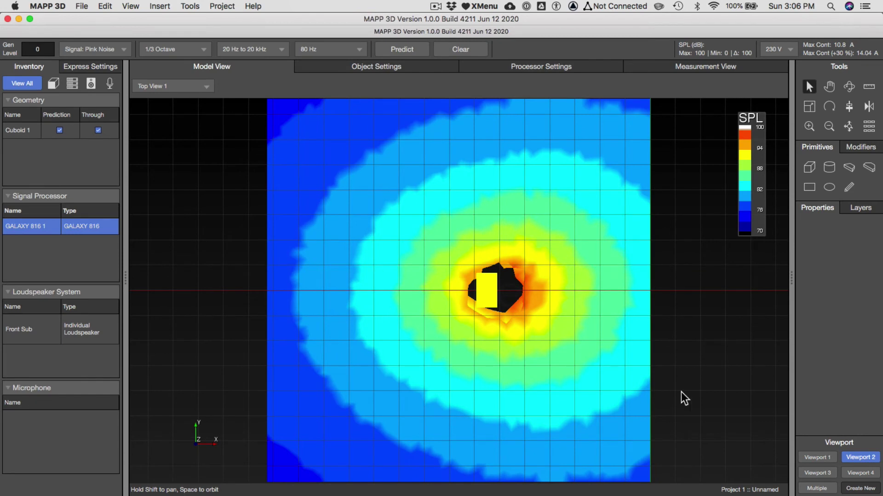
# - Clear the SPL prediction in the 3D perspective viewport and select the stage floor cuboid
pyautogui.click(813, 457)
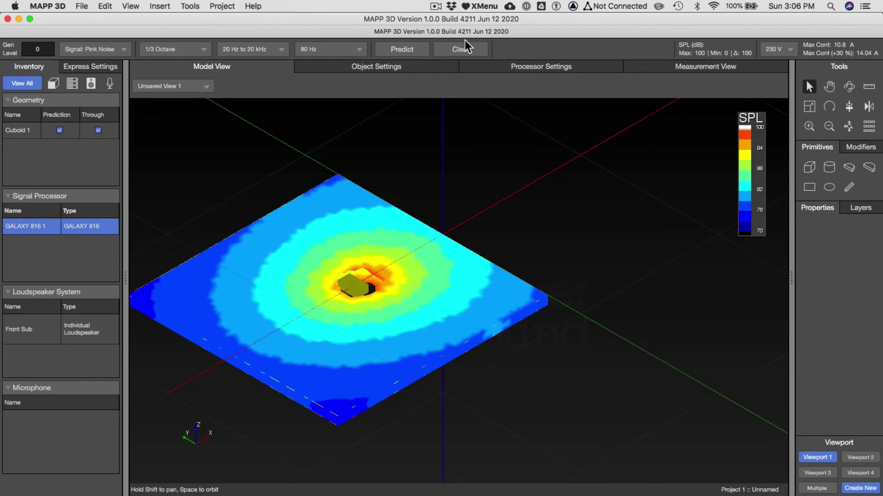
pyautogui.click(447, 49)
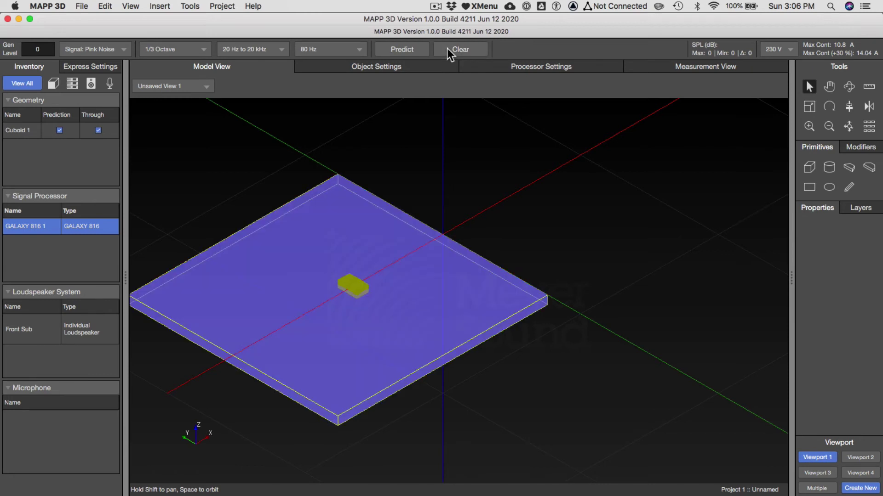
pyautogui.scroll(-3, 490, 95)
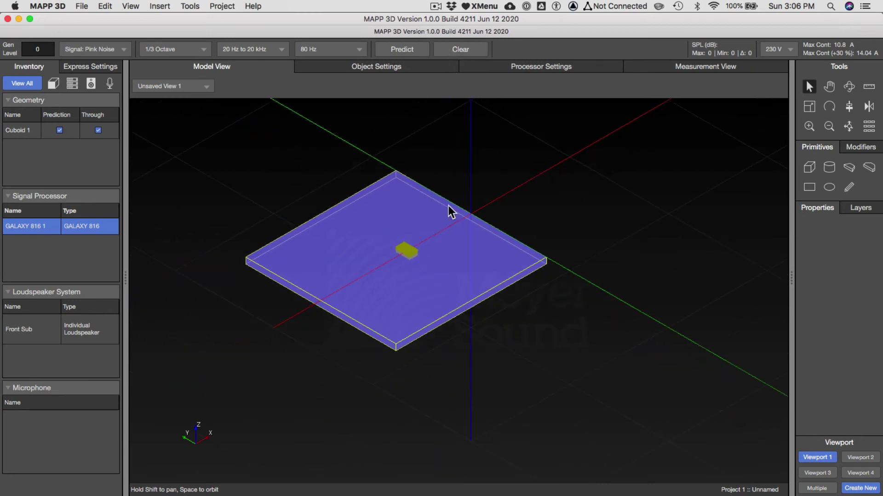
pyautogui.scroll(3, 480, 207)
pyautogui.keyDown('shift'); pyautogui.moveTo(426, 280); pyautogui.dragTo(489, 309); pyautogui.keyUp('shift')
pyautogui.click(488, 310)
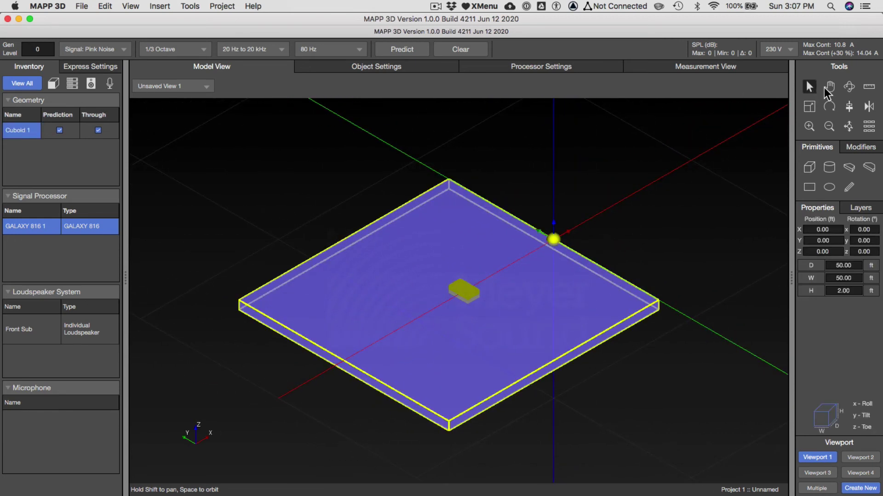
pyautogui.press('super+Tab')
pyautogui.press('super+Tab')
# - Insert a new loudspeaker system and rename it 'Rear Sub'
pyautogui.click(160, 6)
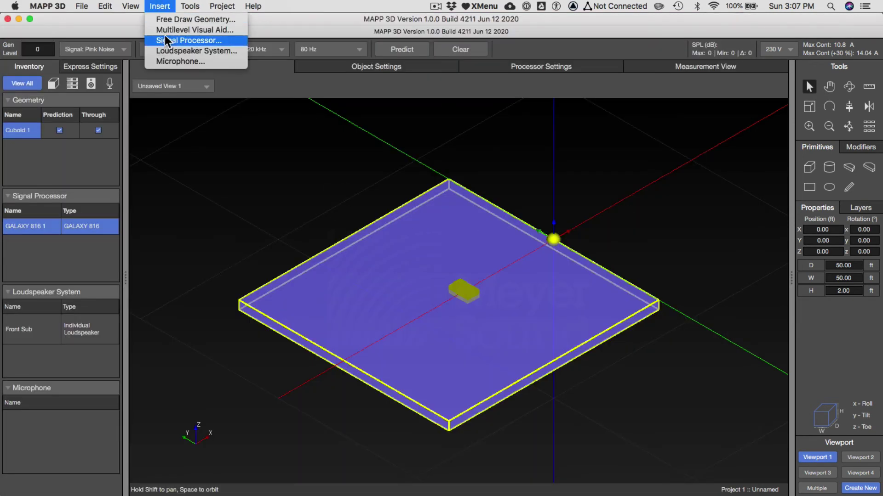
pyautogui.click(171, 48)
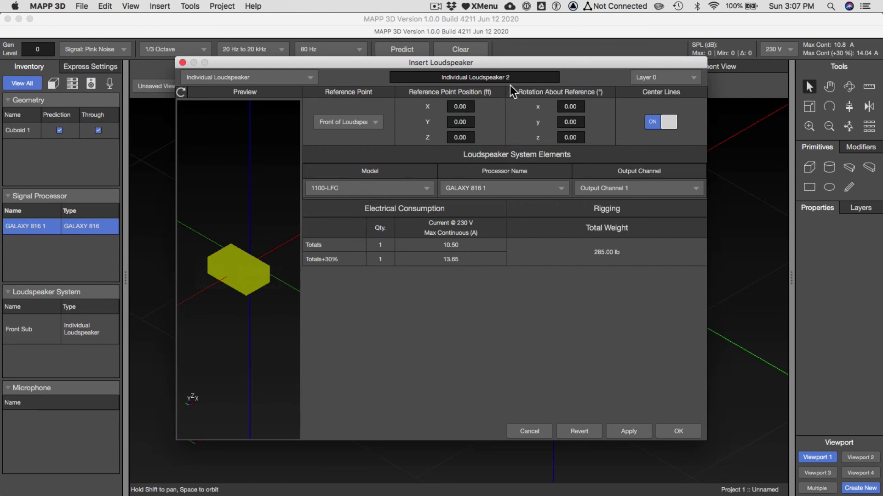
pyautogui.moveTo(518, 77); pyautogui.dragTo(393, 73)
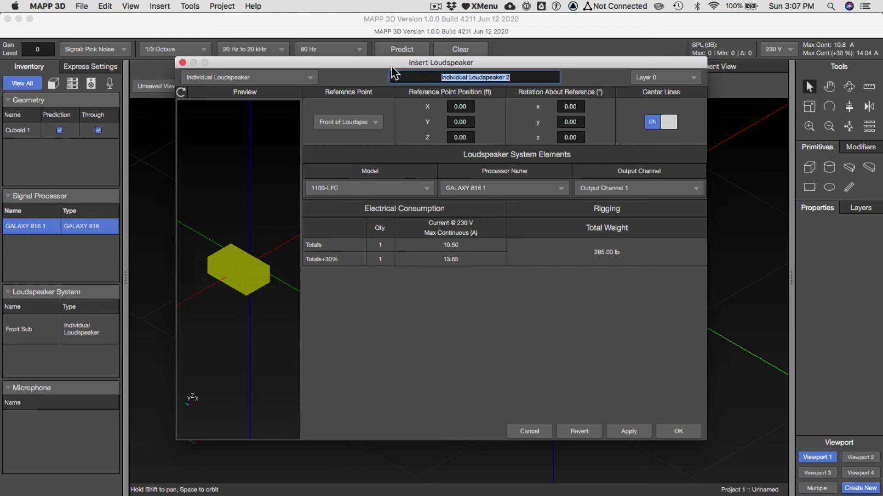
pyautogui.write('Sub')
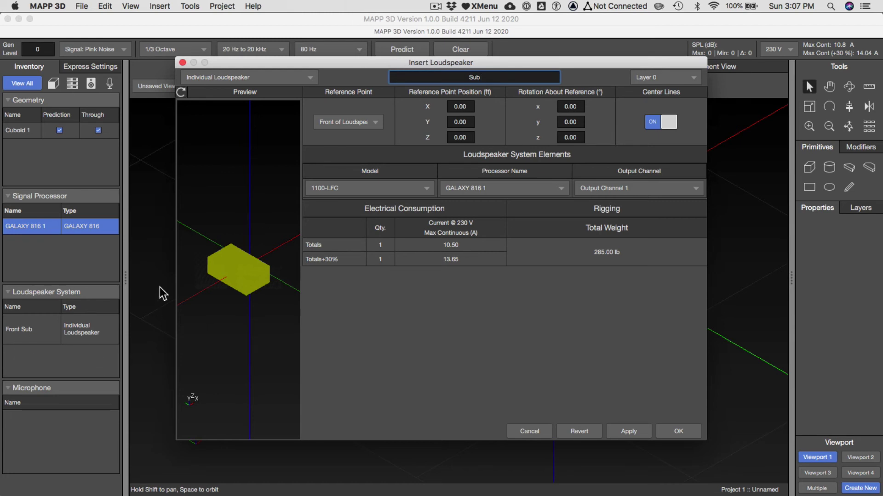
pyautogui.press('super+a')
pyautogui.press('BackSpace')
pyautogui.write('Rear Sub')
pyautogui.press('super+Tab')
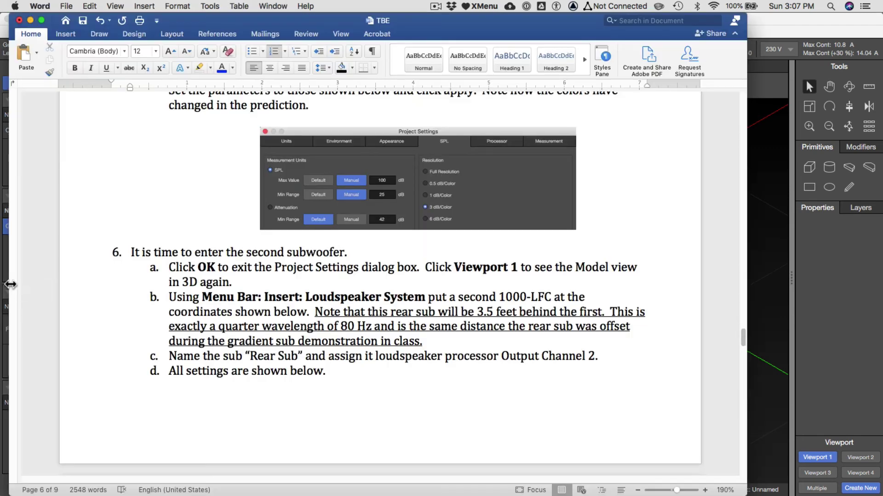
pyautogui.scroll(-5, 272, 310)
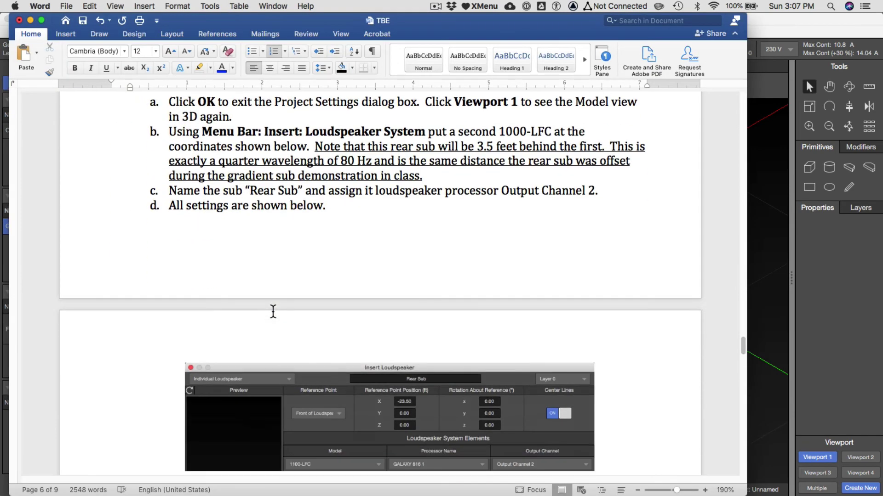
pyautogui.scroll(-2, 273, 311)
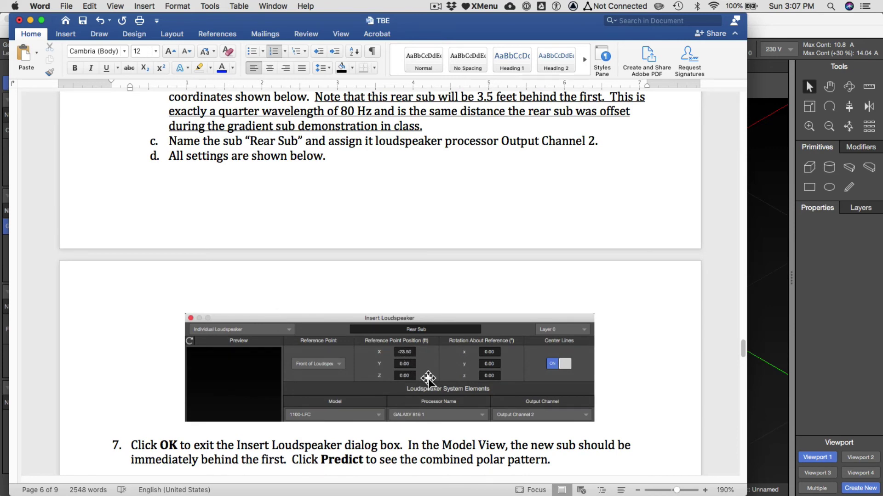
# - Set the Rear Sub's X reference point position to -23.5 ft
pyautogui.press('super+Tab')
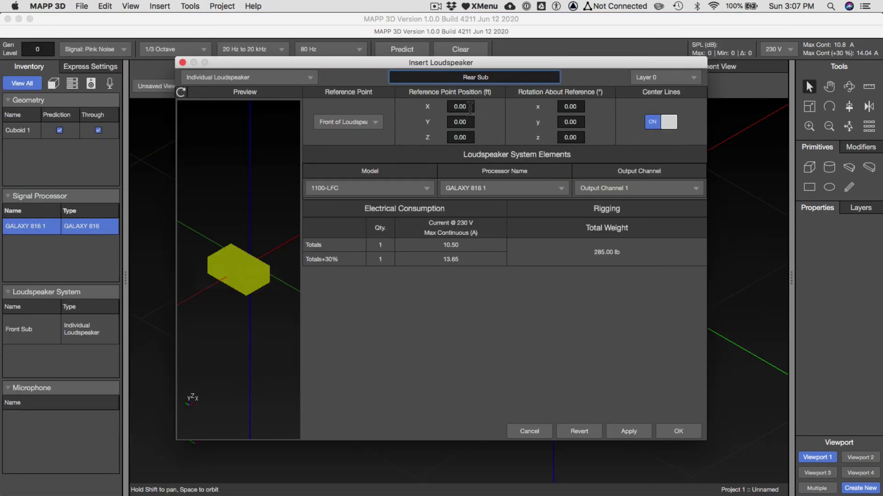
pyautogui.click(461, 107)
pyautogui.press('BackSpace')
pyautogui.write('-23.')
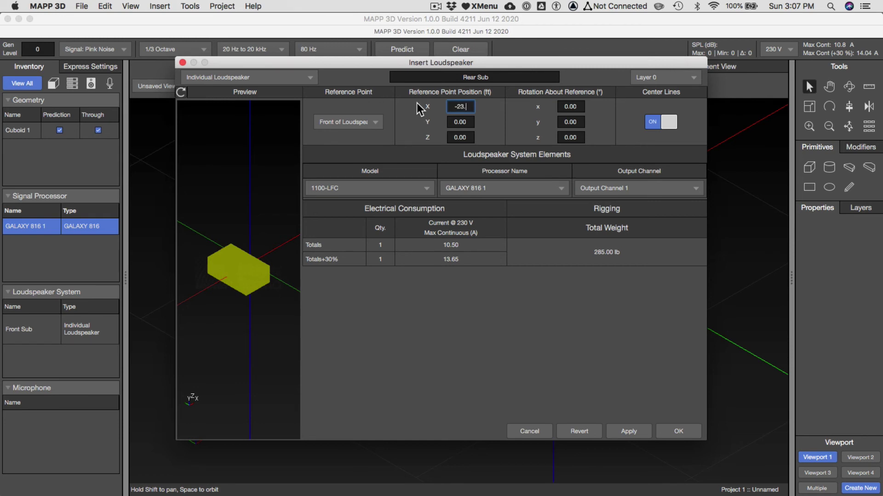
pyautogui.write('5')
# - Check PowerPoint slide 50, 'Demonstration: Cardioid Subs', for the gradient sub array steps
pyautogui.press('super+Tab')
pyautogui.press('Tab')
pyautogui.click(669, 271)
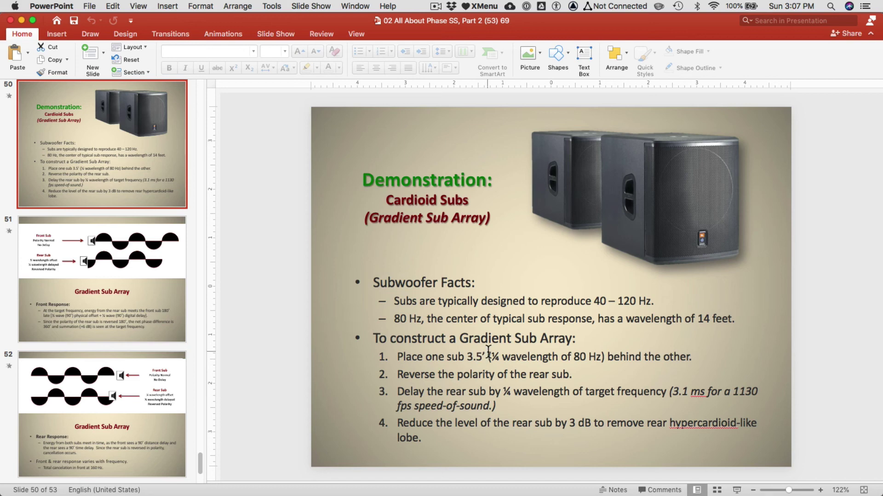
# - Assign the Rear Sub to Output Channel 2 and apply the settings
pyautogui.press('super+Tab')
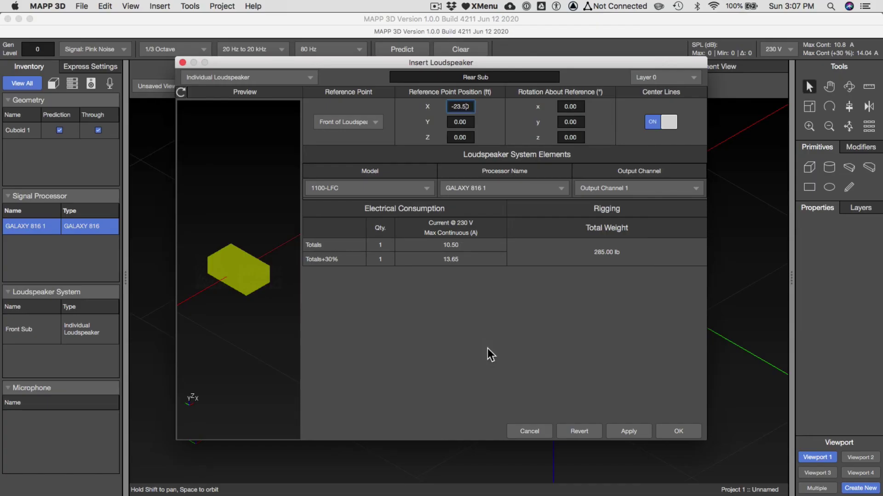
pyautogui.click(592, 188)
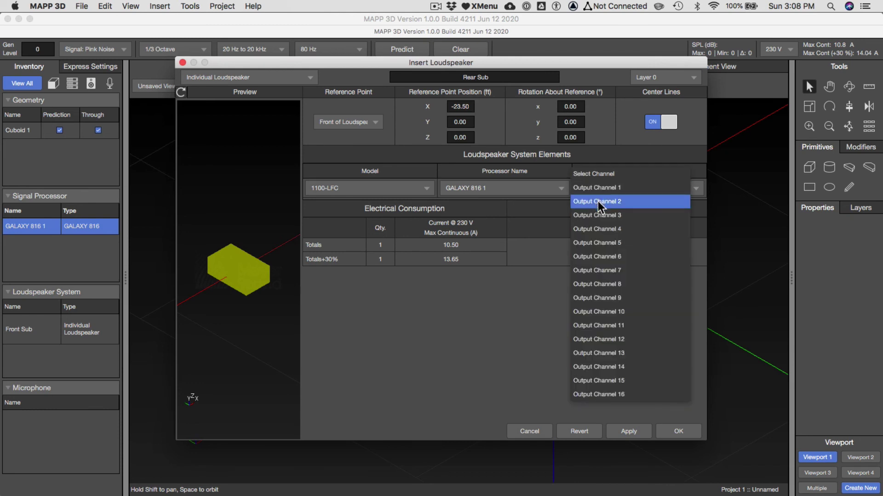
pyautogui.click(597, 201)
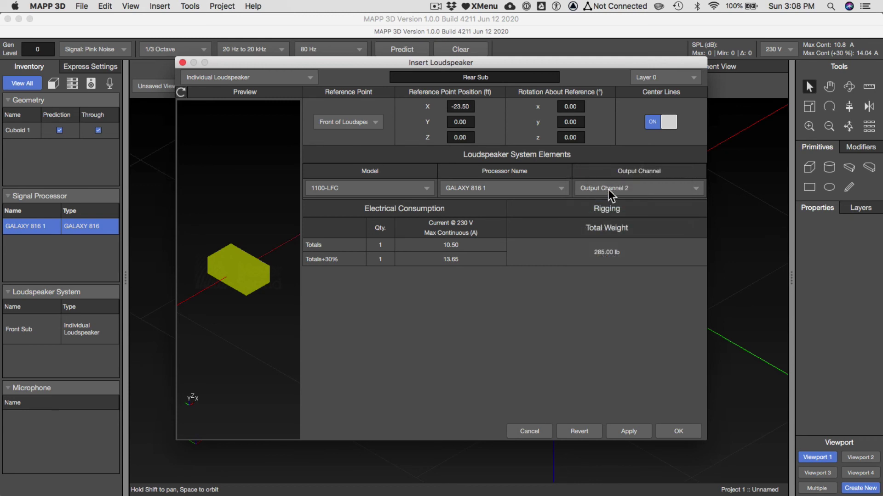
pyautogui.click(620, 427)
pyautogui.click(671, 435)
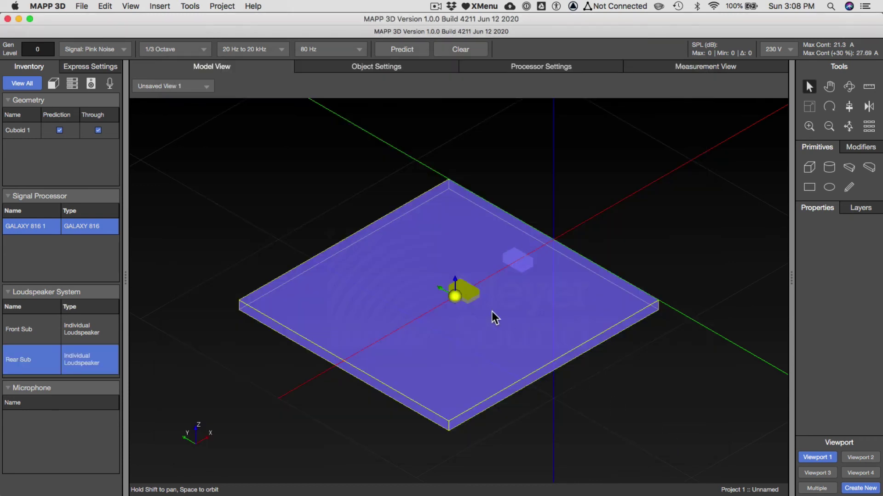
pyautogui.click(690, 251)
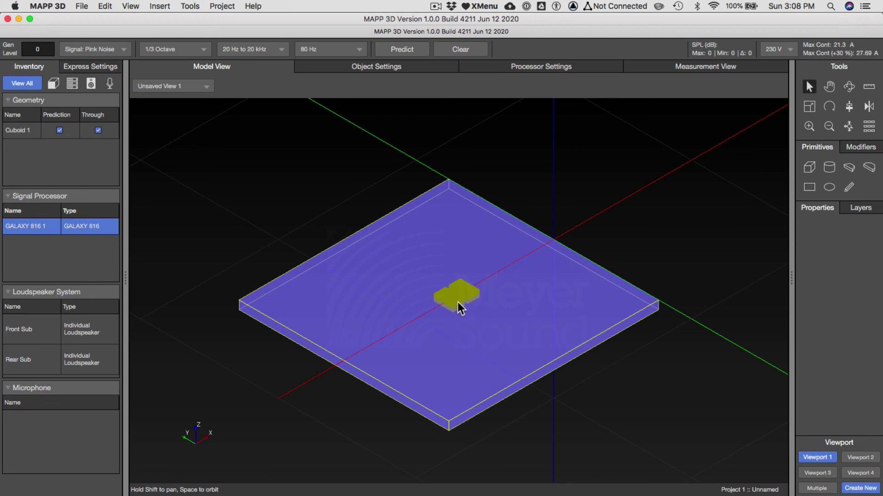
pyautogui.press('super+Tab')
pyautogui.press('super+Tab')
pyautogui.press('super+Tab')
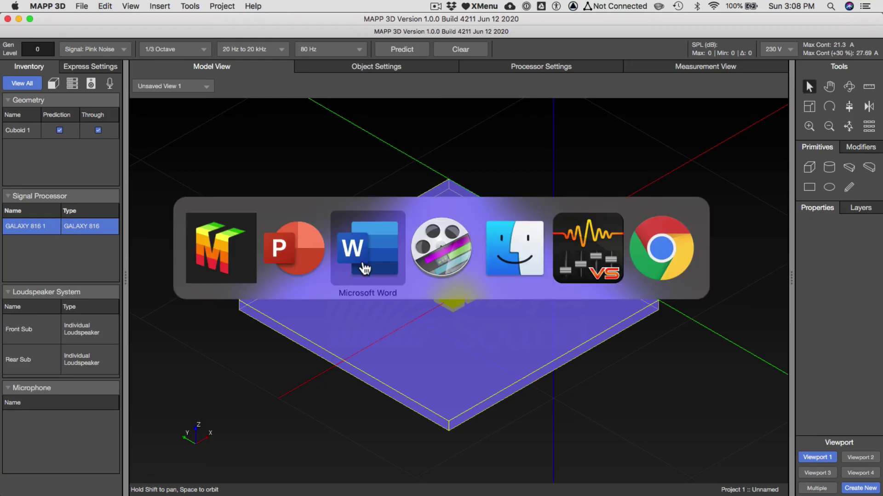
pyautogui.scroll(-5, 375, 264)
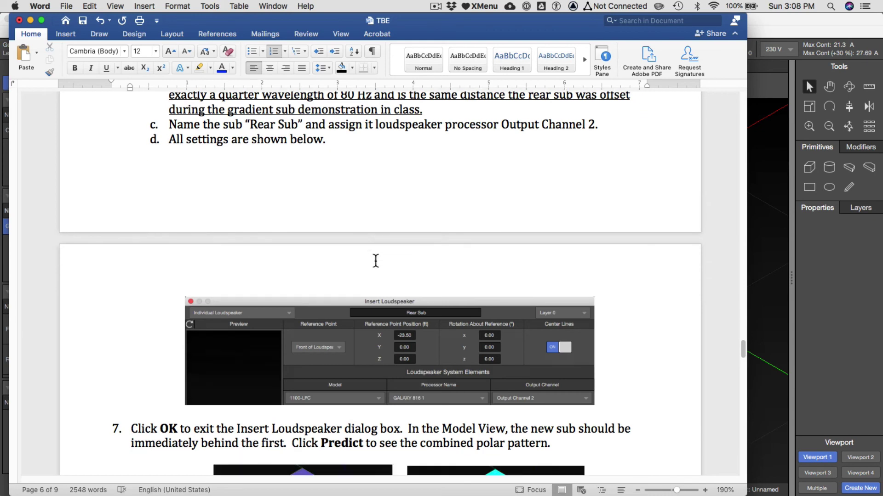
pyautogui.scroll(-5, 376, 265)
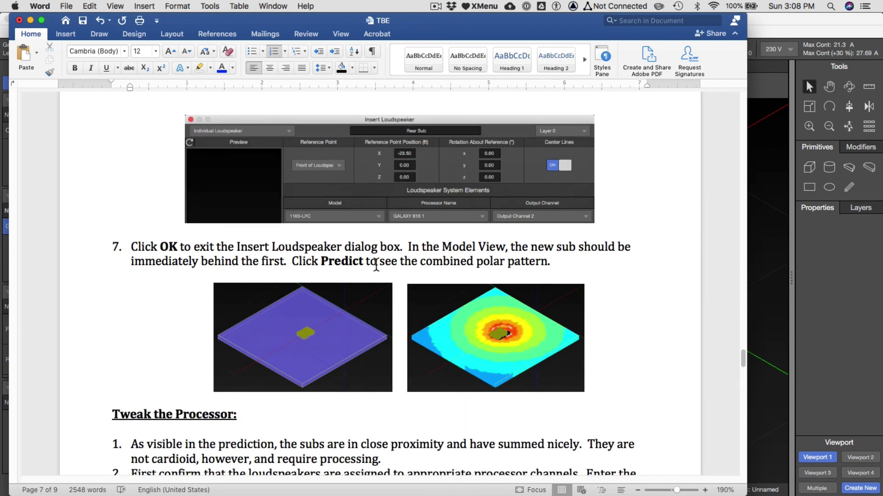
# - Run the combined 80 Hz prediction for both subs and compare it with Word's step 7 images
pyautogui.press('super+Tab')
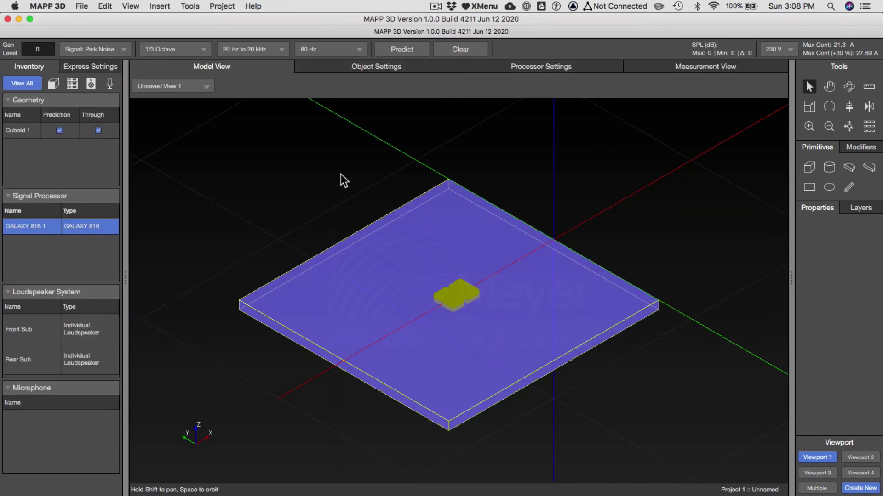
pyautogui.click(395, 48)
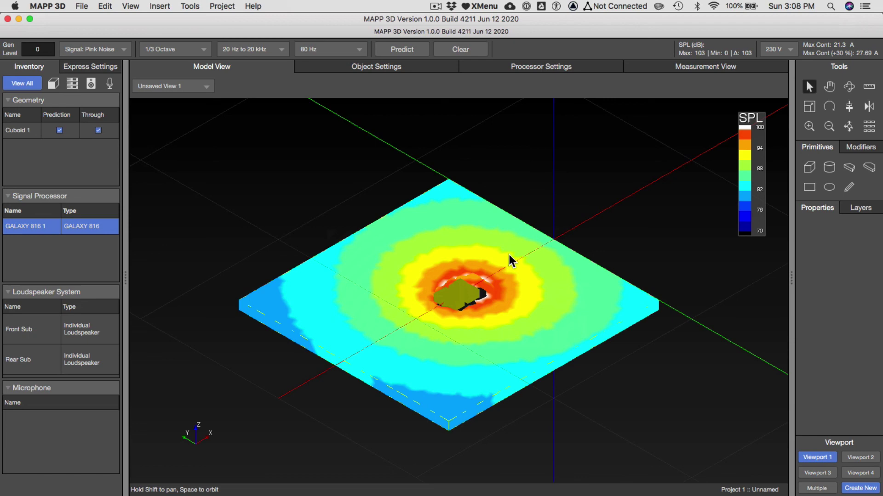
pyautogui.press('super+Tab')
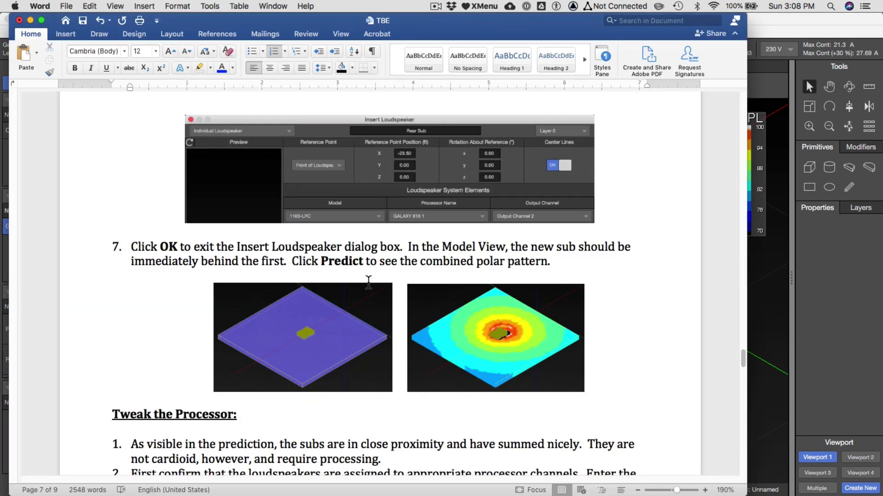
pyautogui.press('super+Tab')
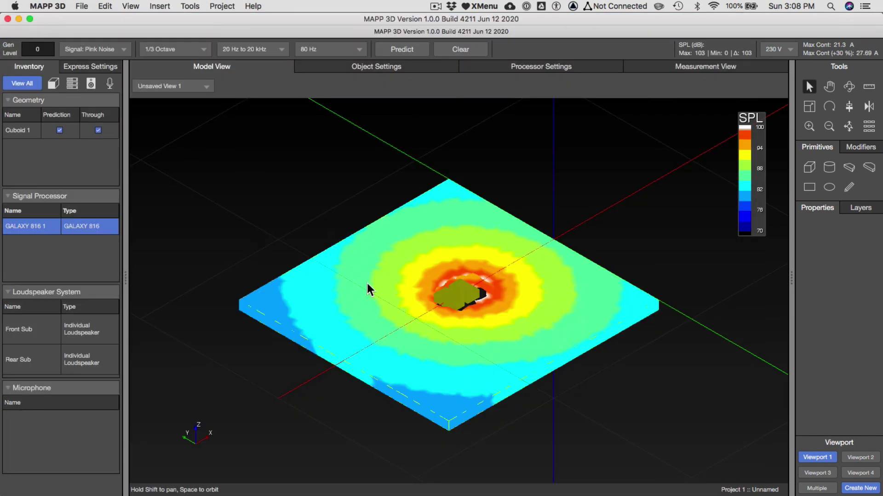